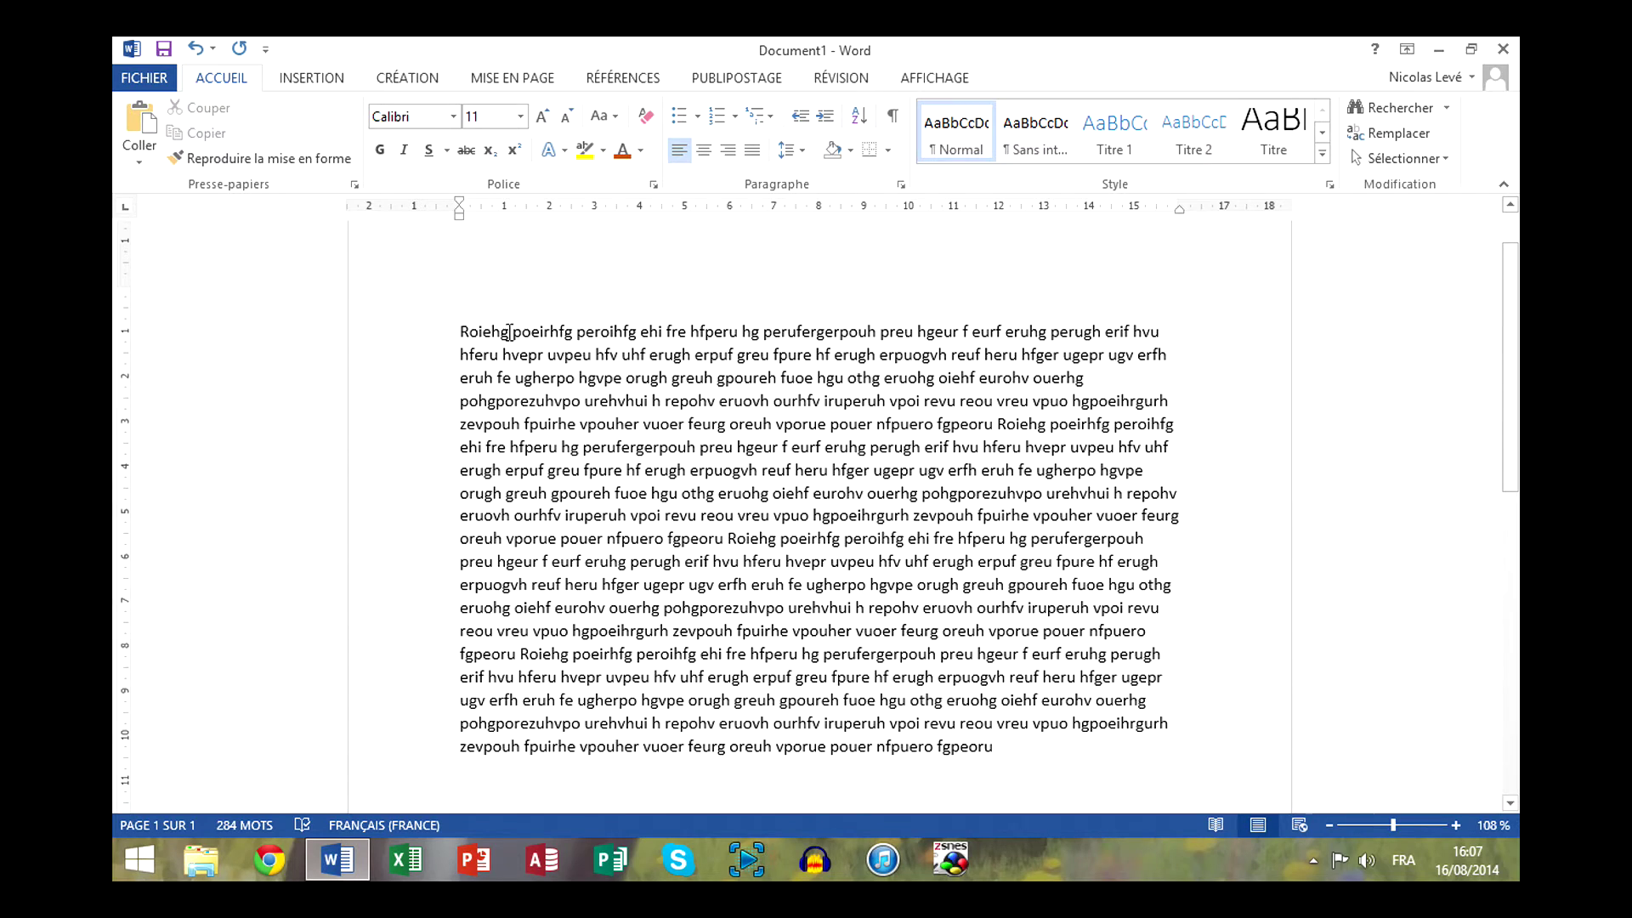
left_click_drag(457, 330, 1051, 747)
left_click(814, 544)
left_click_drag(703, 466, 878, 474)
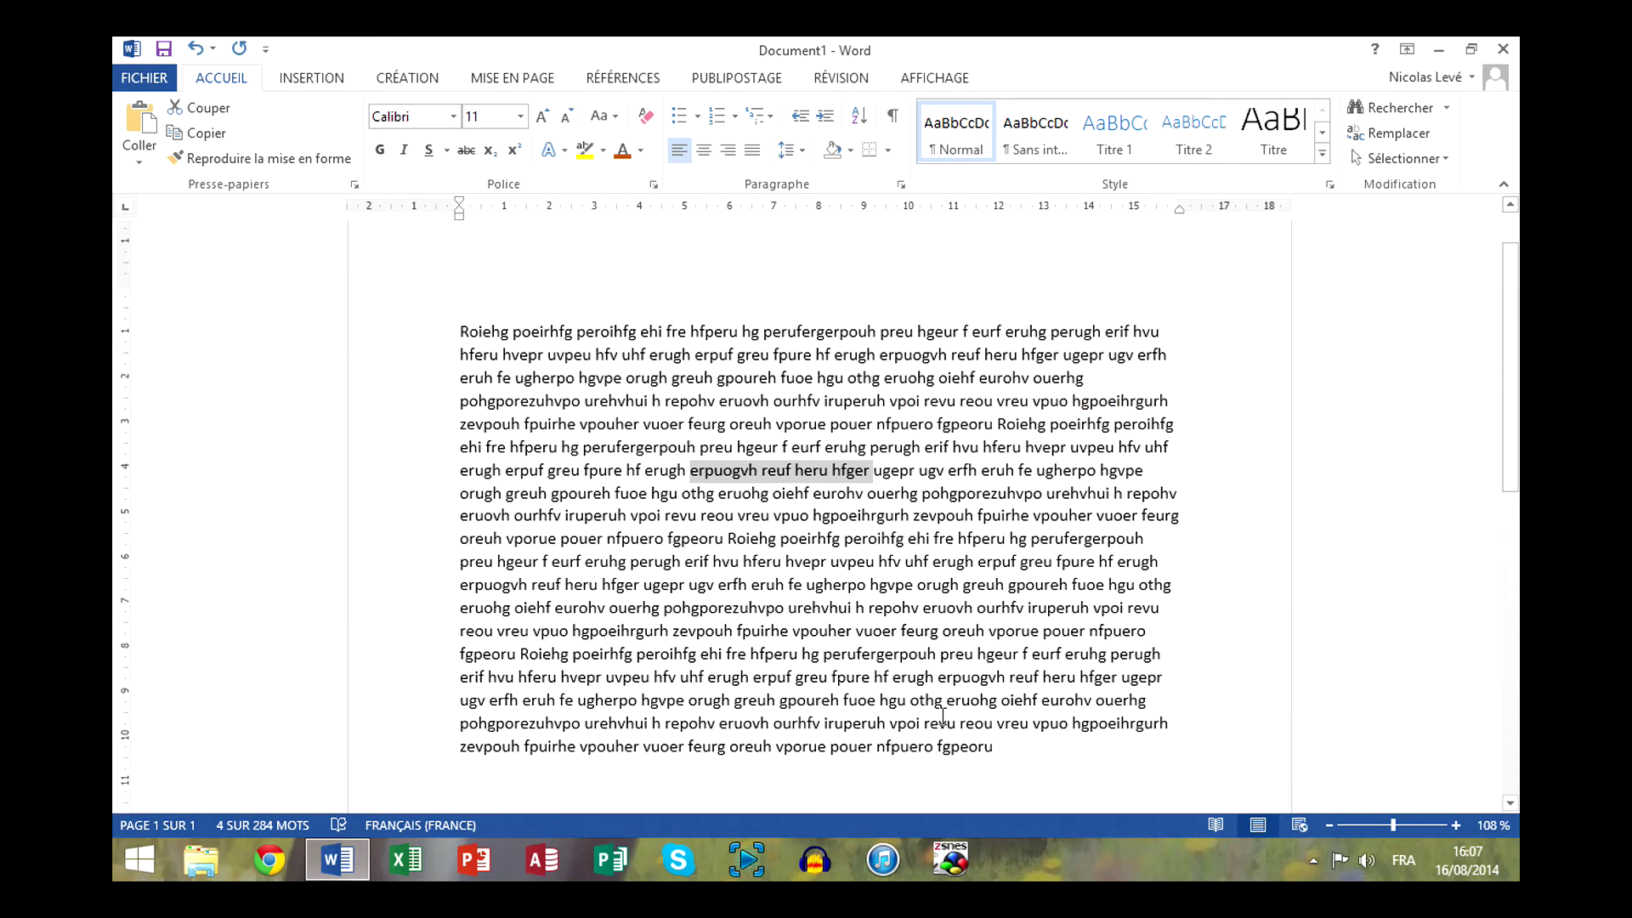
Add a new line with the text "rthrhgh" below the paragraph and delete it again.
left_click(1042, 739)
key("Return")
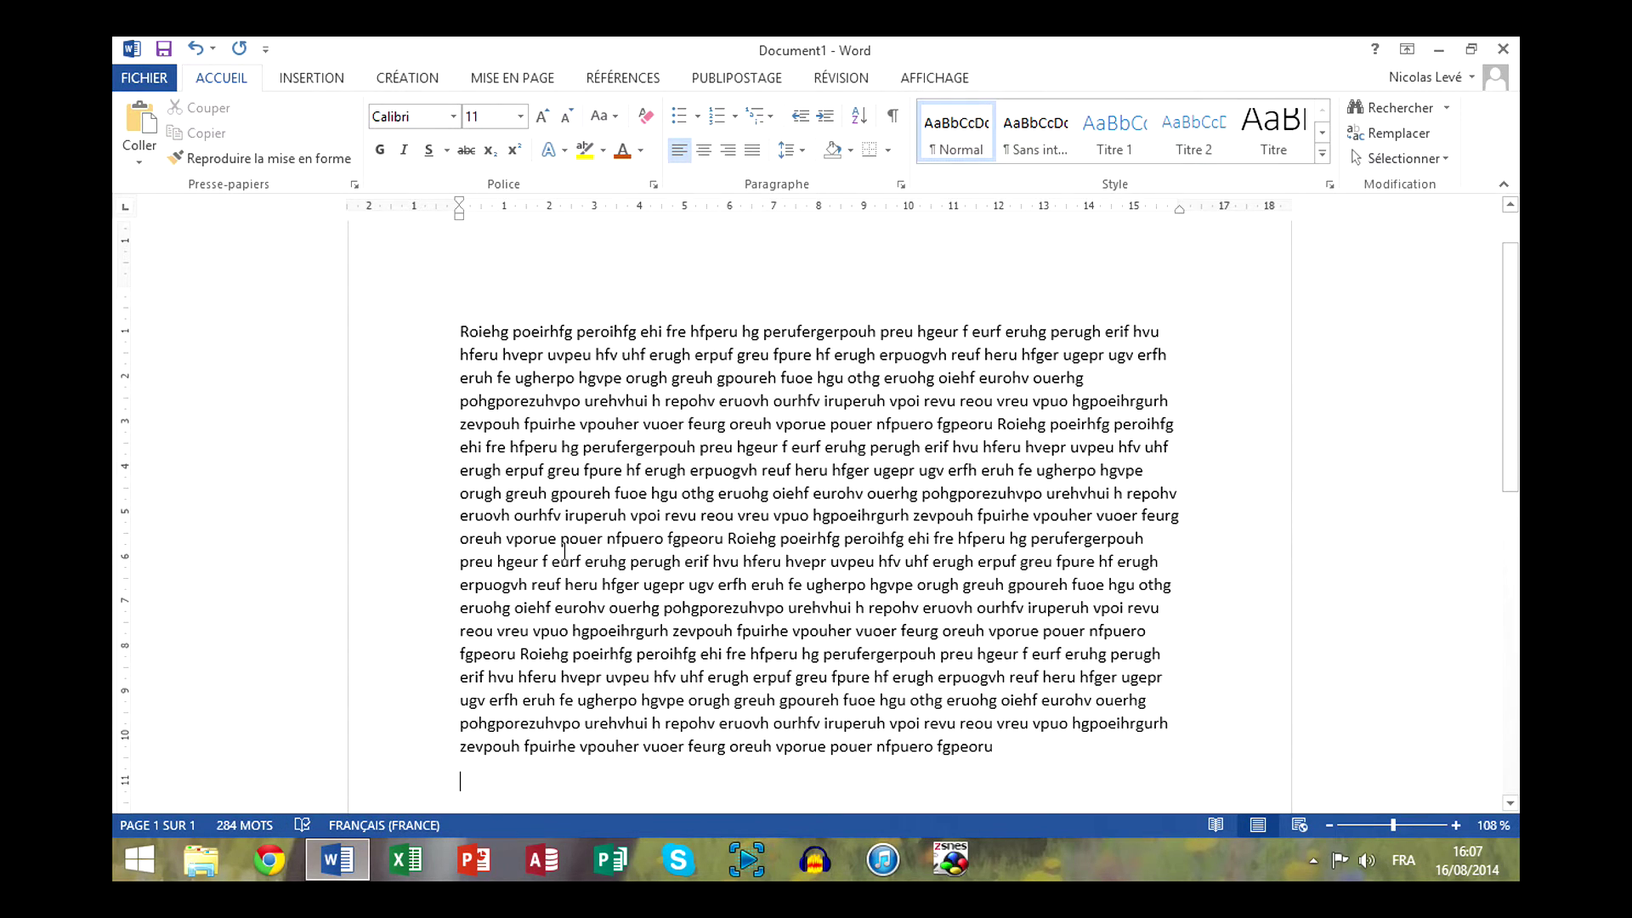
type("rthrhgh")
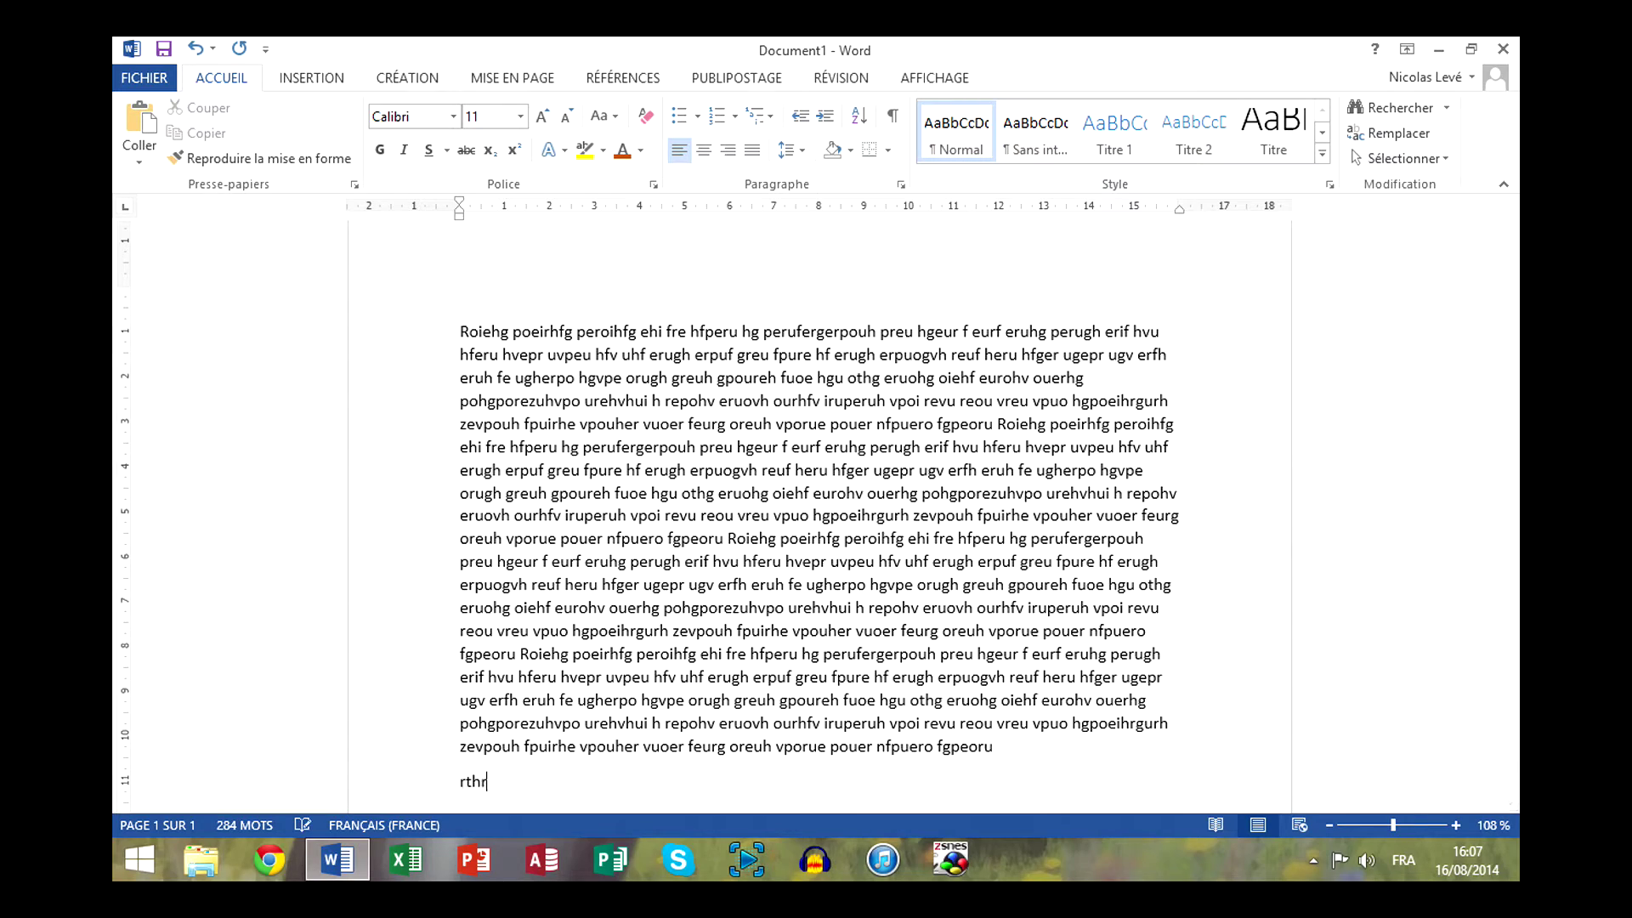
key("BackSpace")
key("BackSpace")
key("BackSpace")
key("BackSpace")
key("BackSpace")
key("BackSpace")
key("BackSpace")
key("BackSpace")
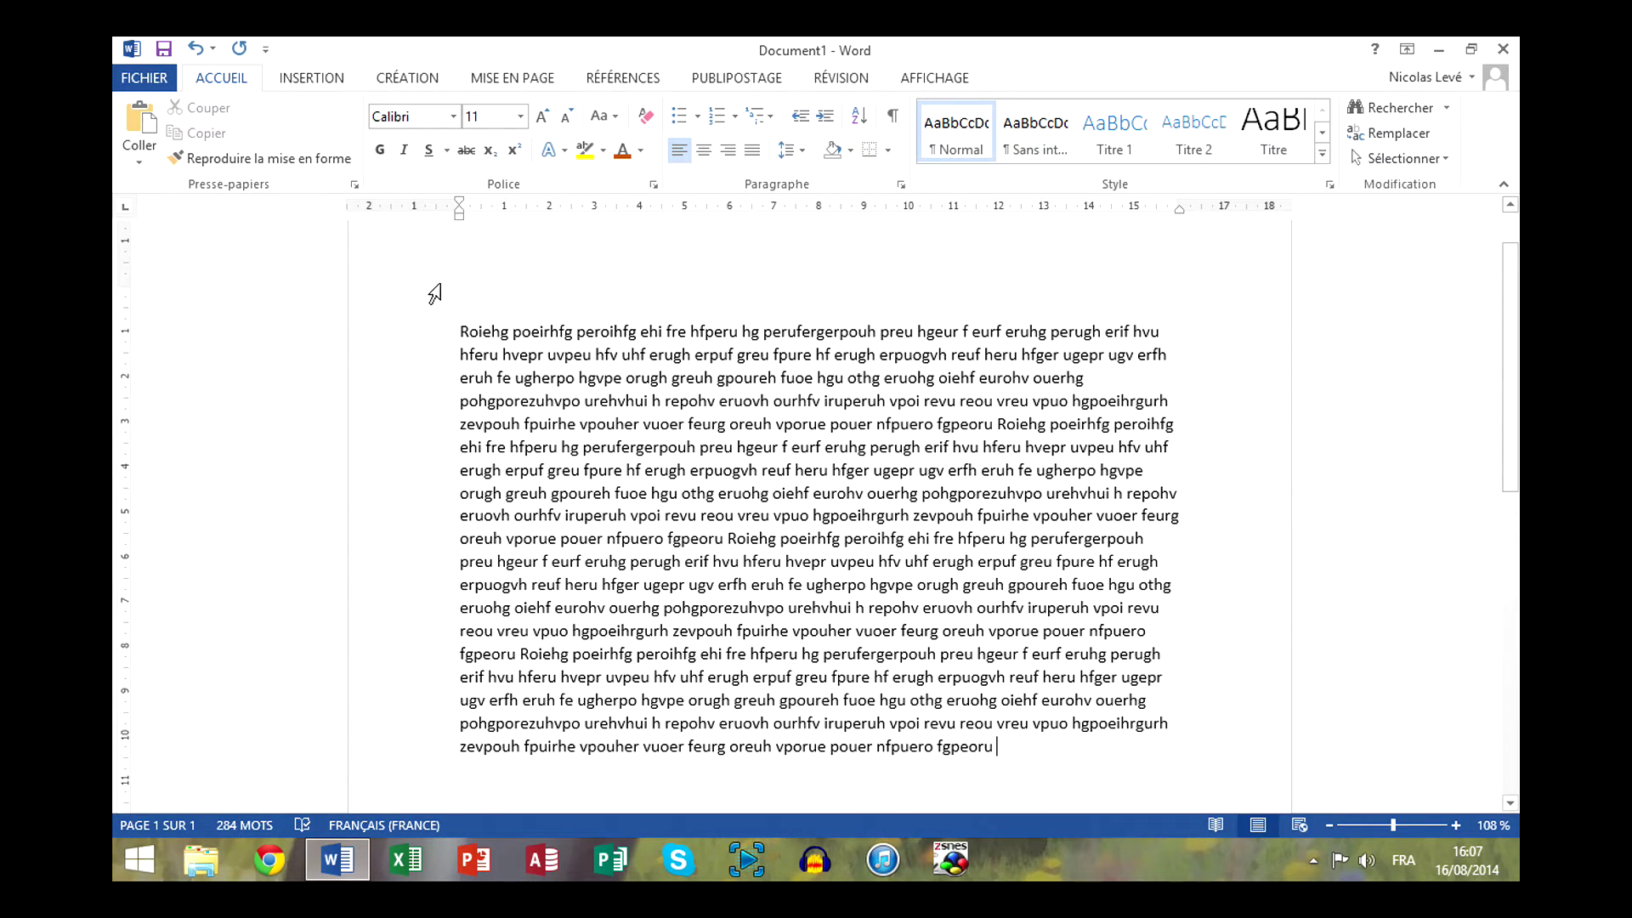
Change the font of the entire paragraph to FangSong.
left_click_drag(459, 329, 1076, 748)
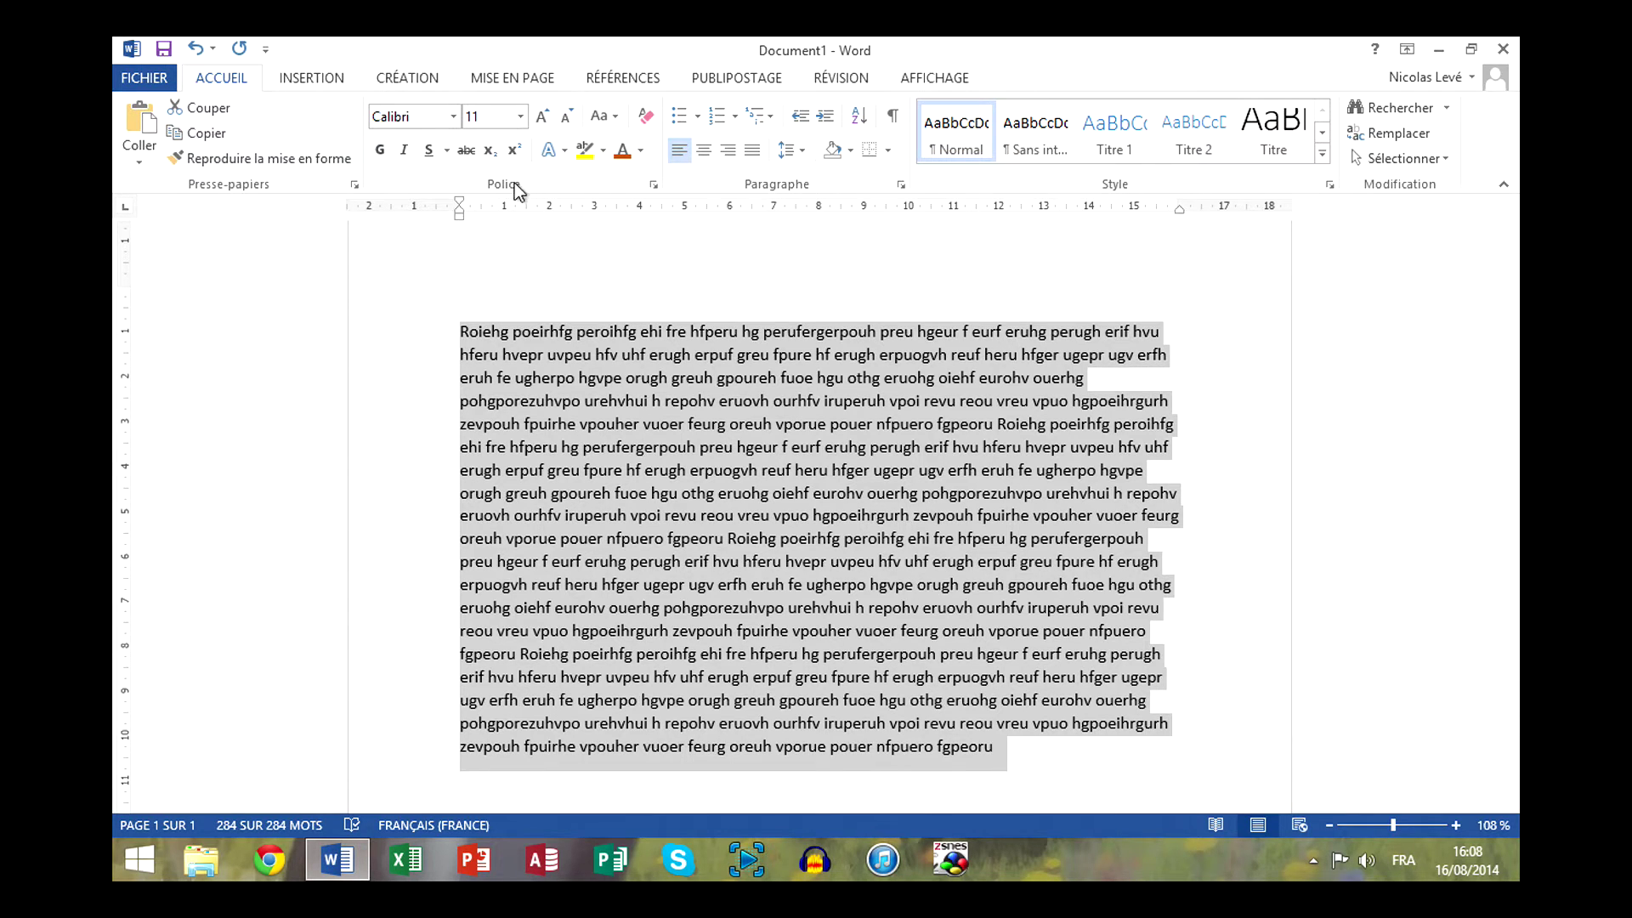
left_click(453, 119)
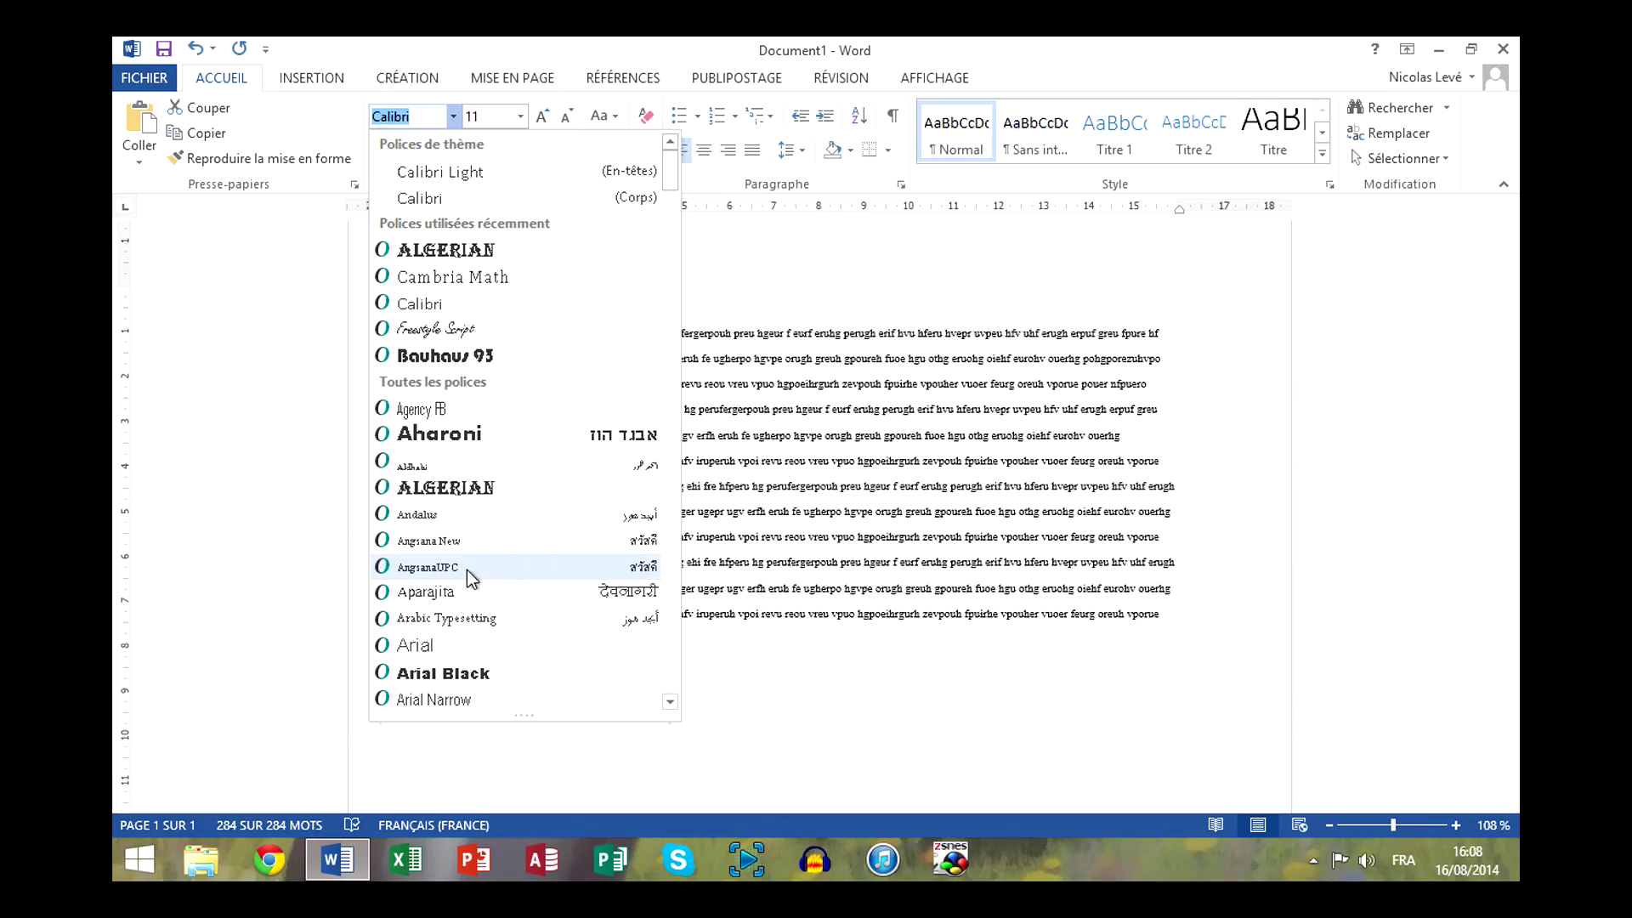
scroll(467, 568, "down", 12)
scroll(463, 502, "down", 14)
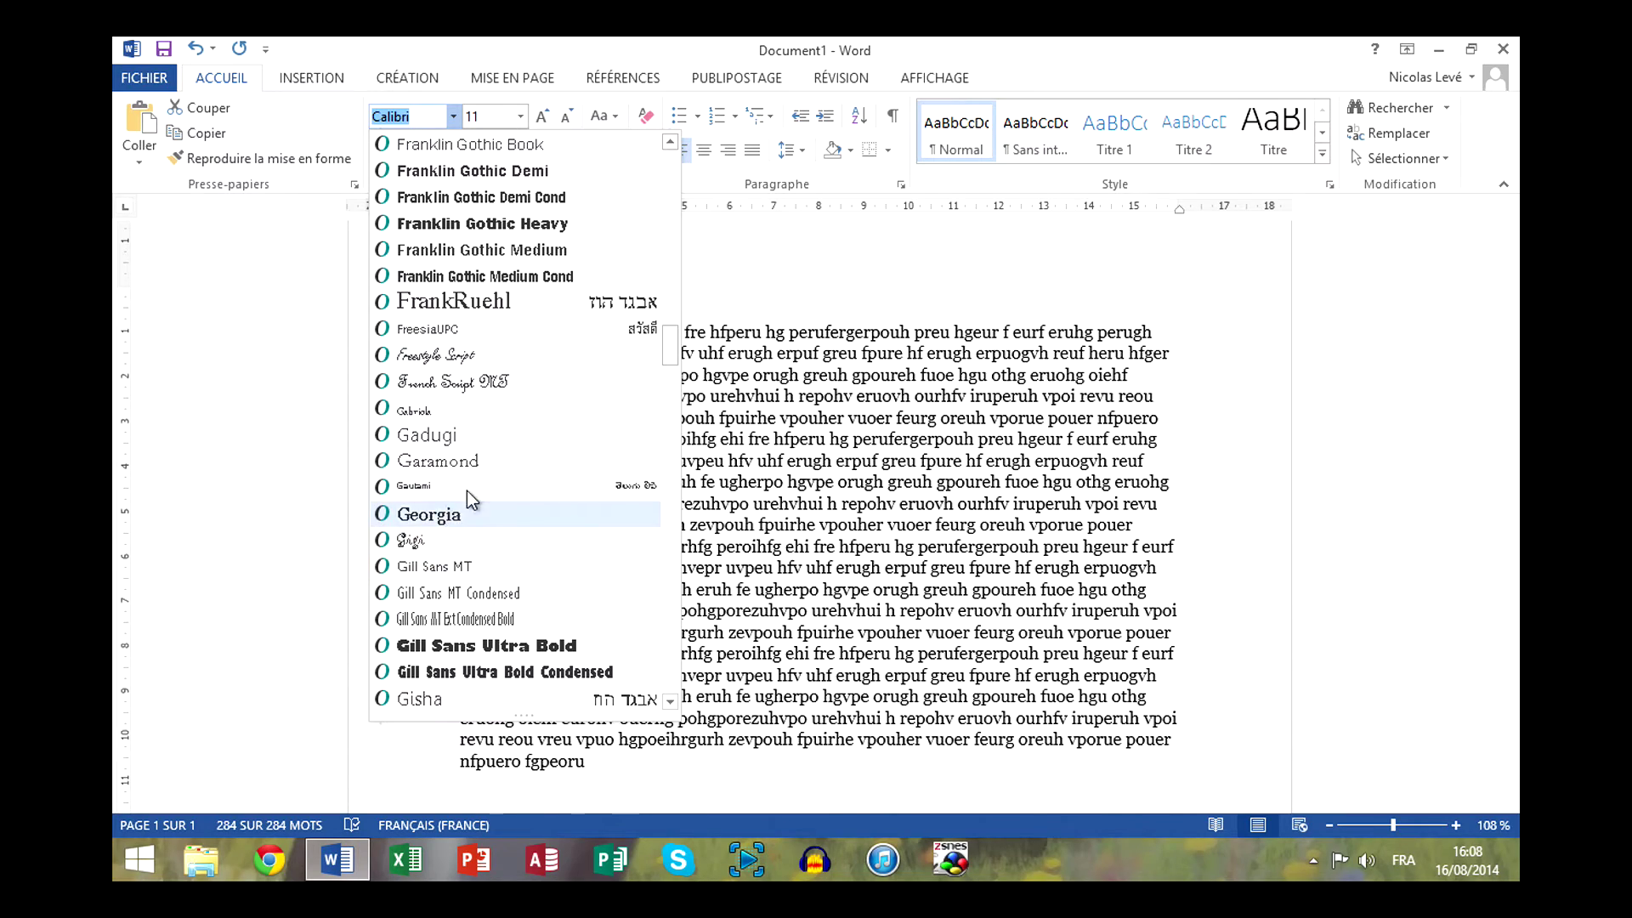
scroll(482, 408, "up", 4)
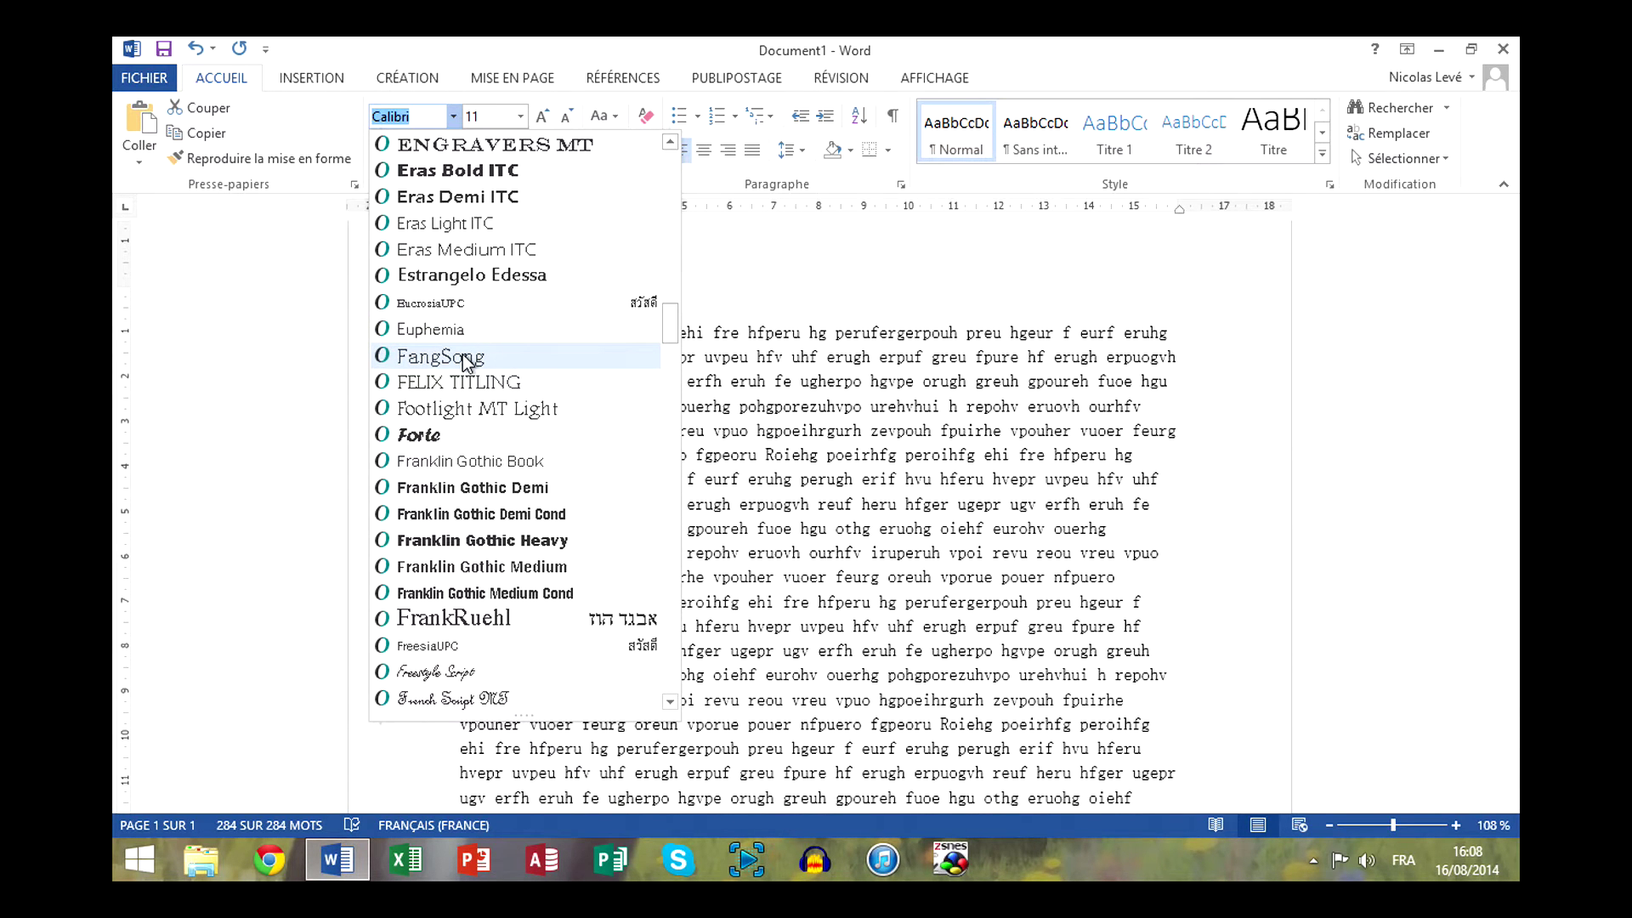
left_click(463, 354)
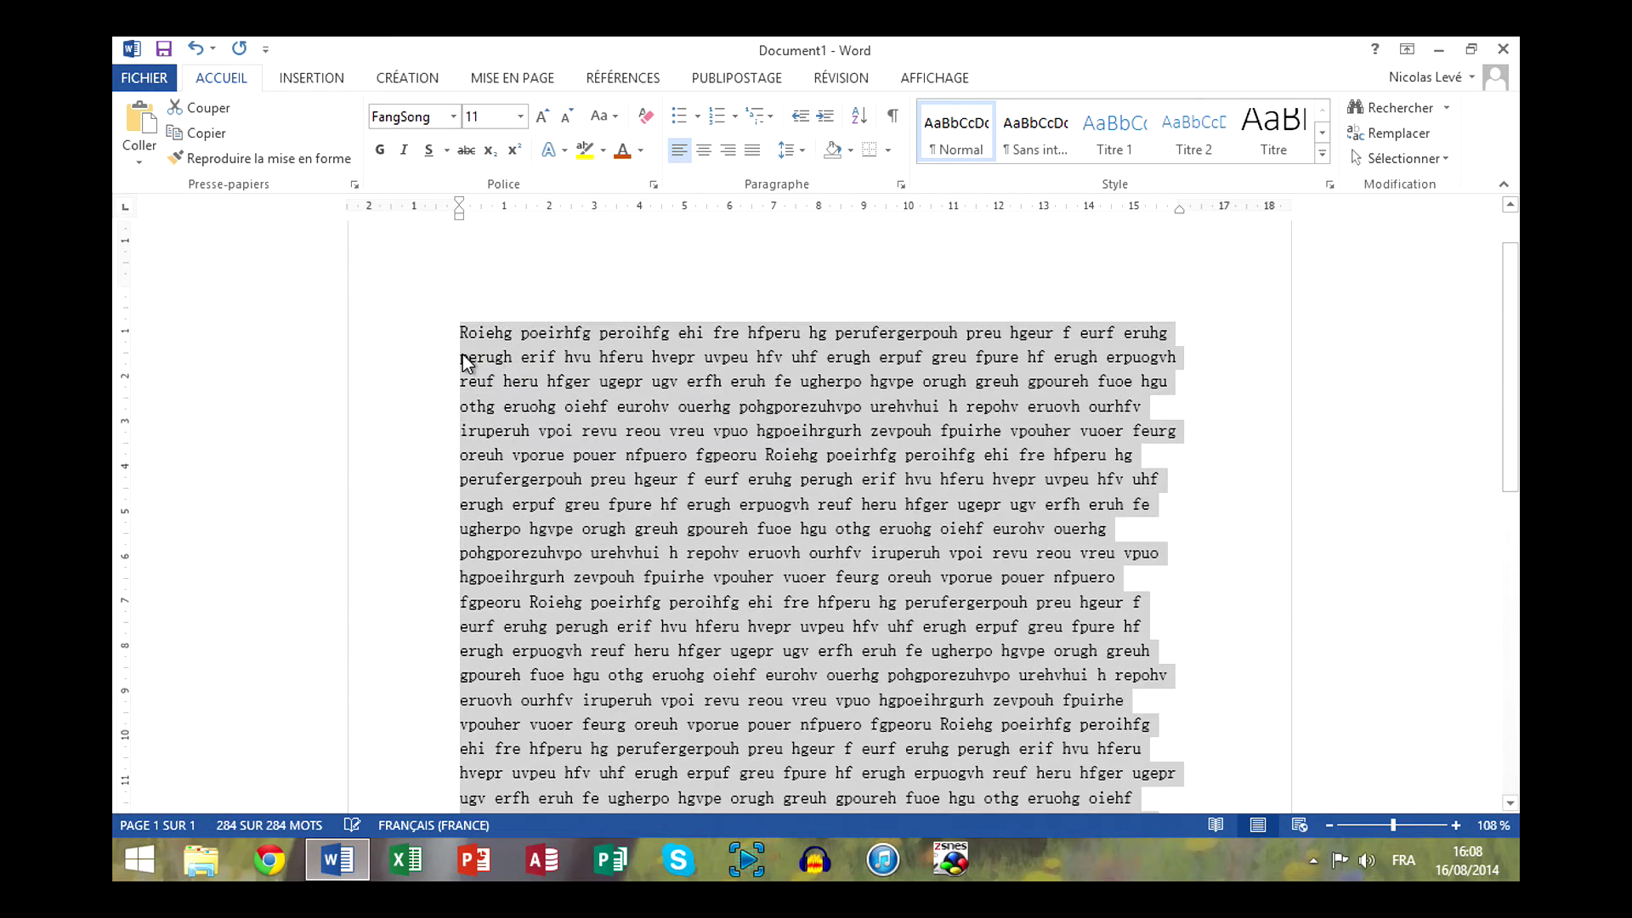
left_click(1279, 522)
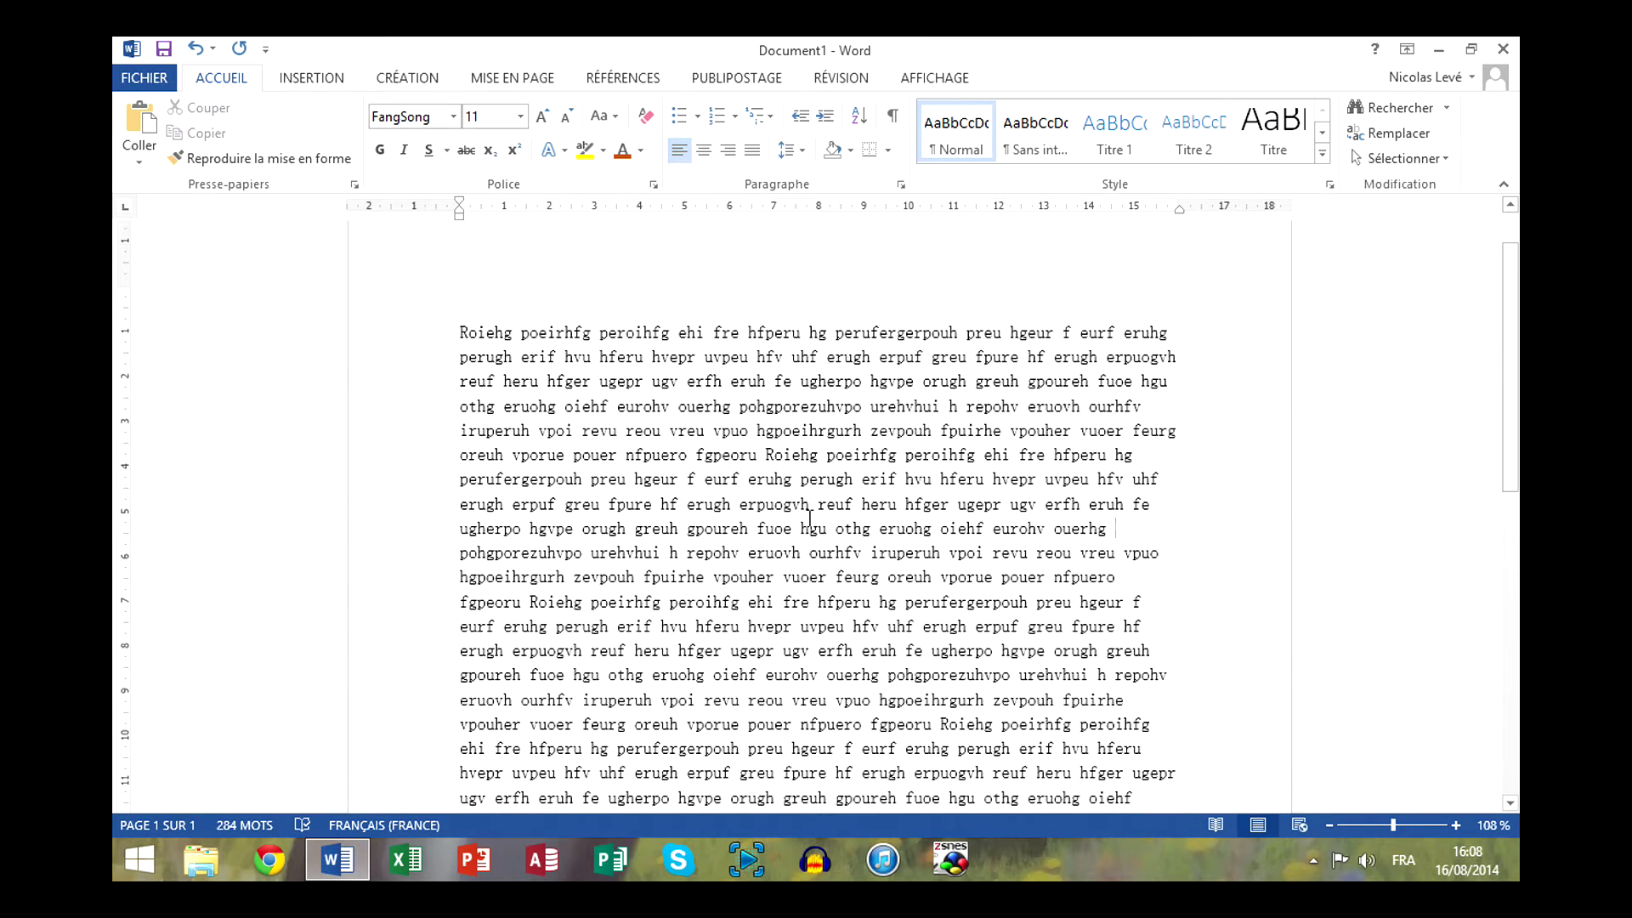
Set the font size of the opening words "Roiehg" through "perufergerpouh" to 20.
left_click_drag(457, 332, 962, 332)
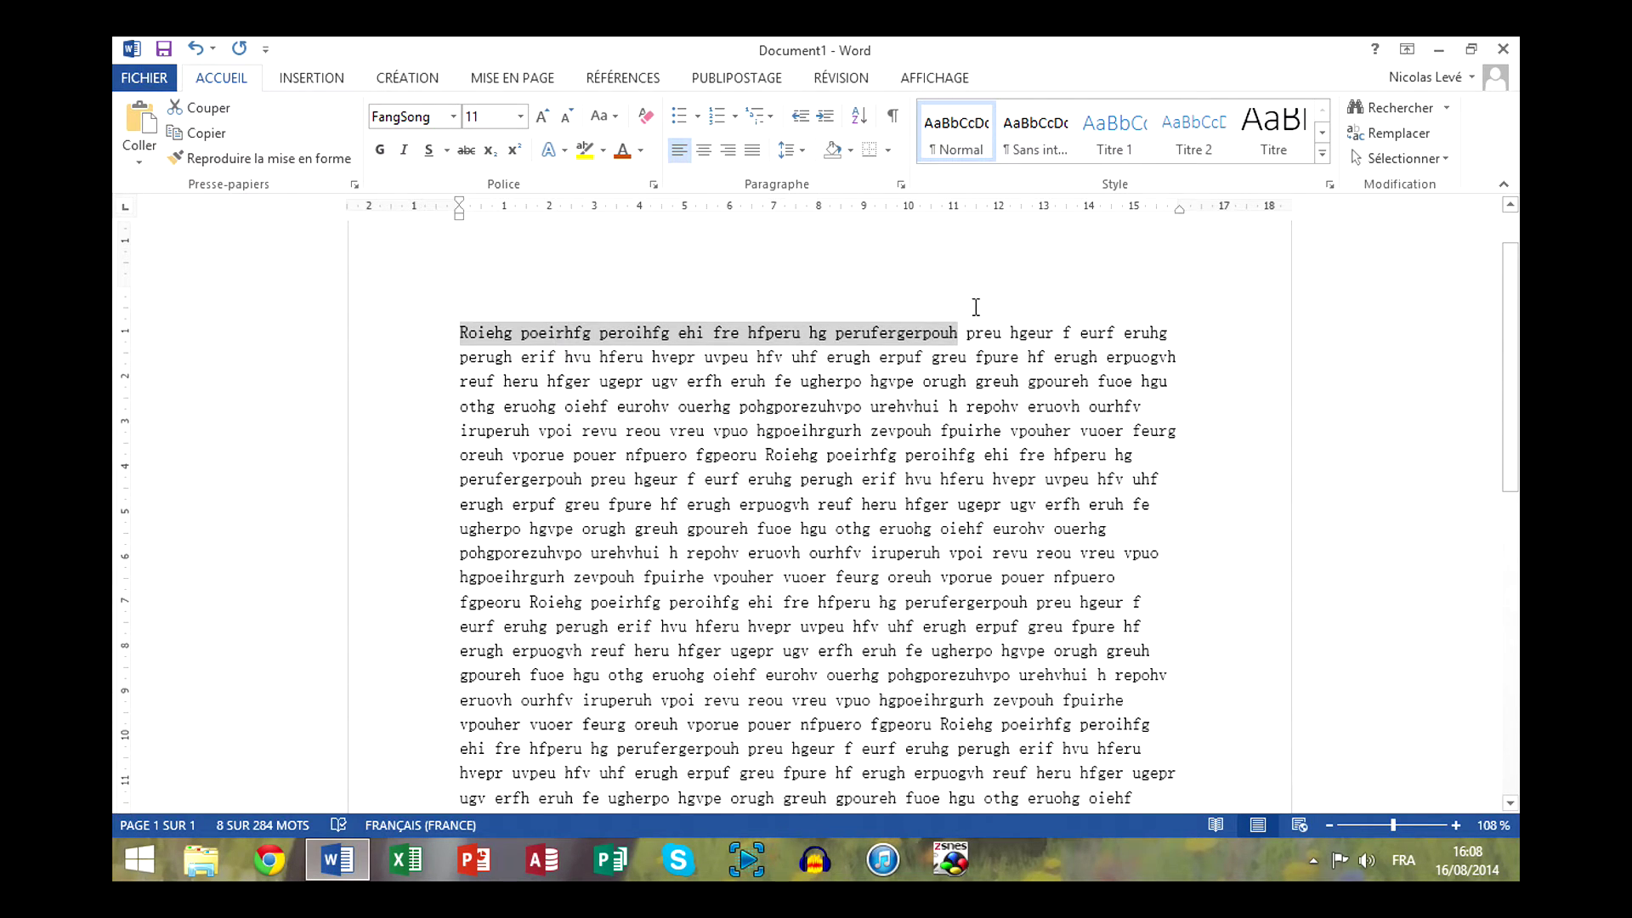
left_click(521, 118)
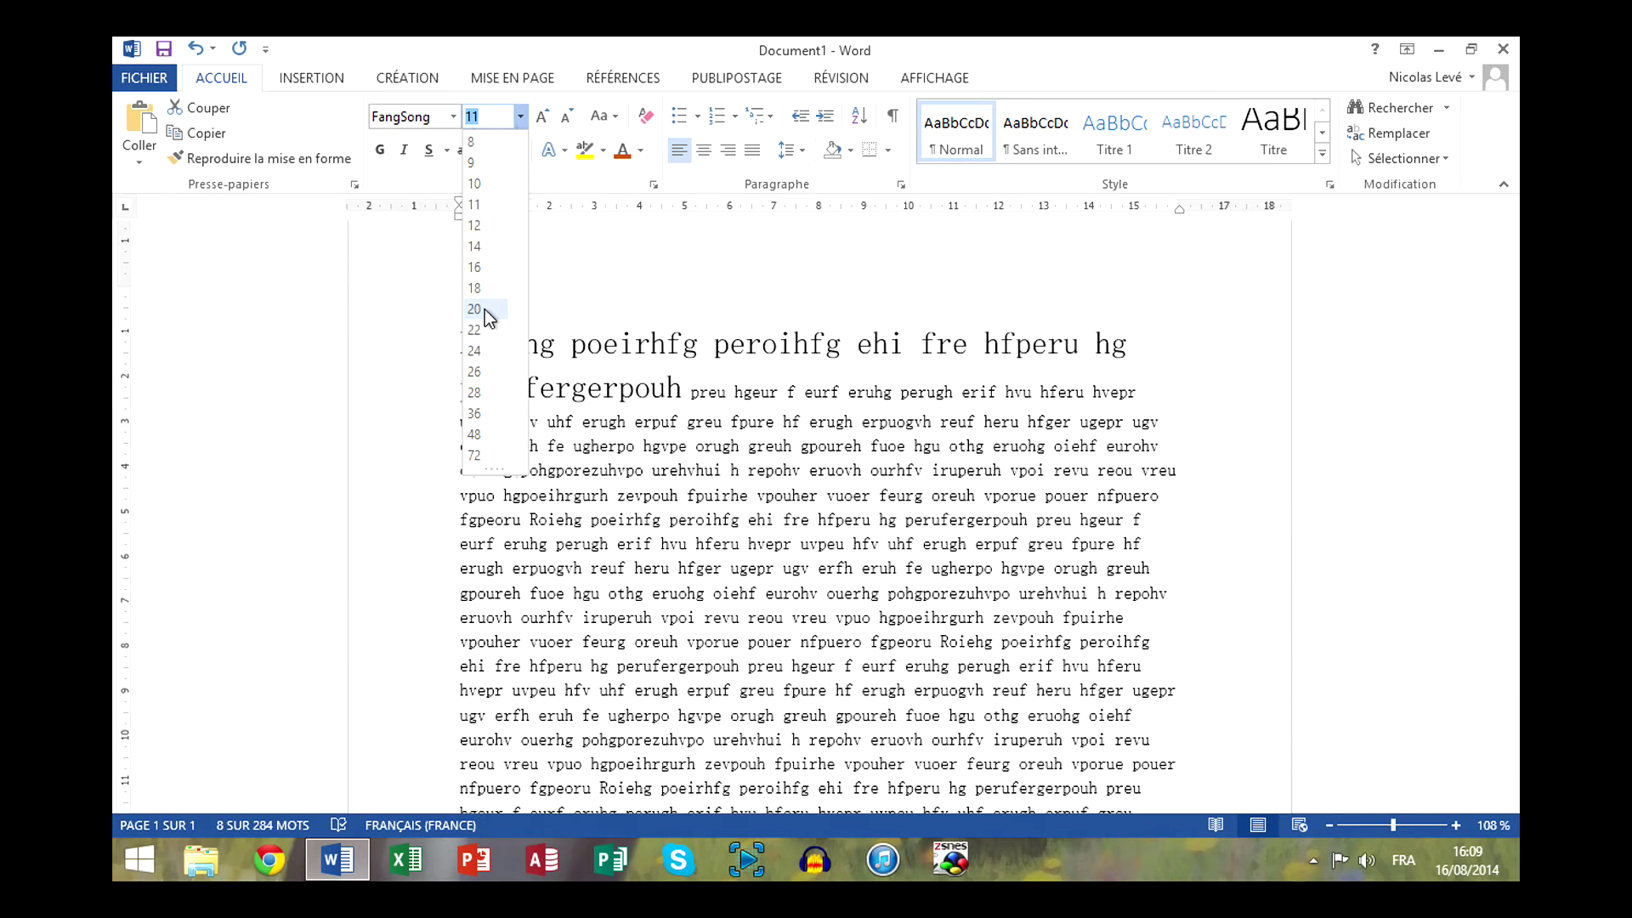
left_click(485, 310)
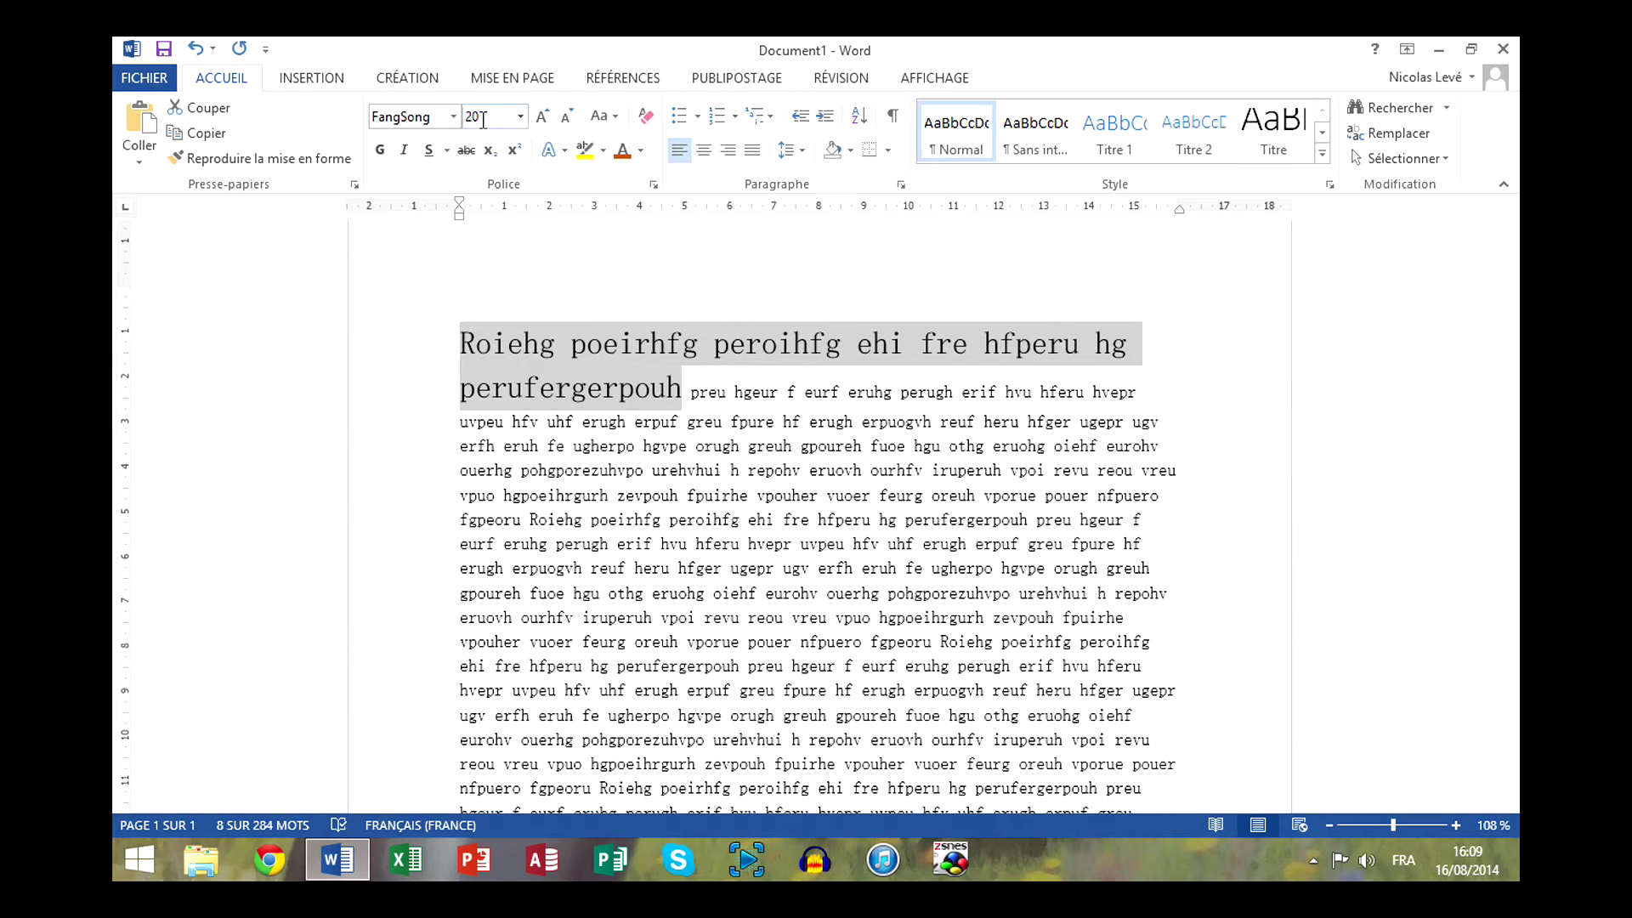
left_click(555, 470)
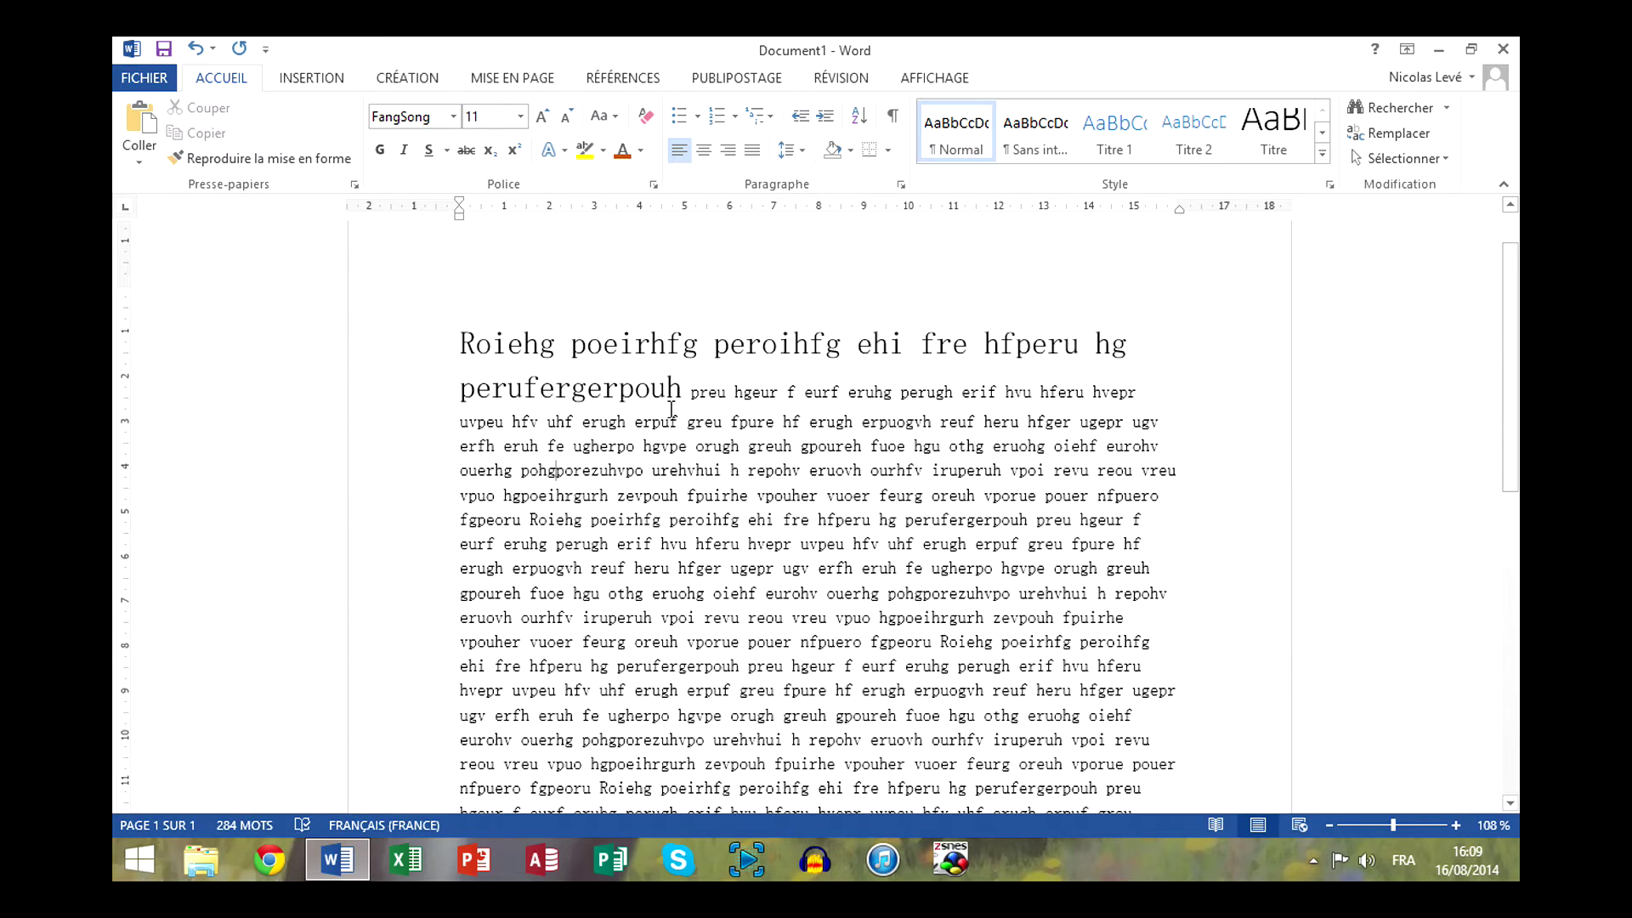
Increase the font size of the passage from "ouerhg pohgporezuhvpo" through "ugepr ugv erfh" stepwise to 16.
left_click_drag(464, 470, 857, 568)
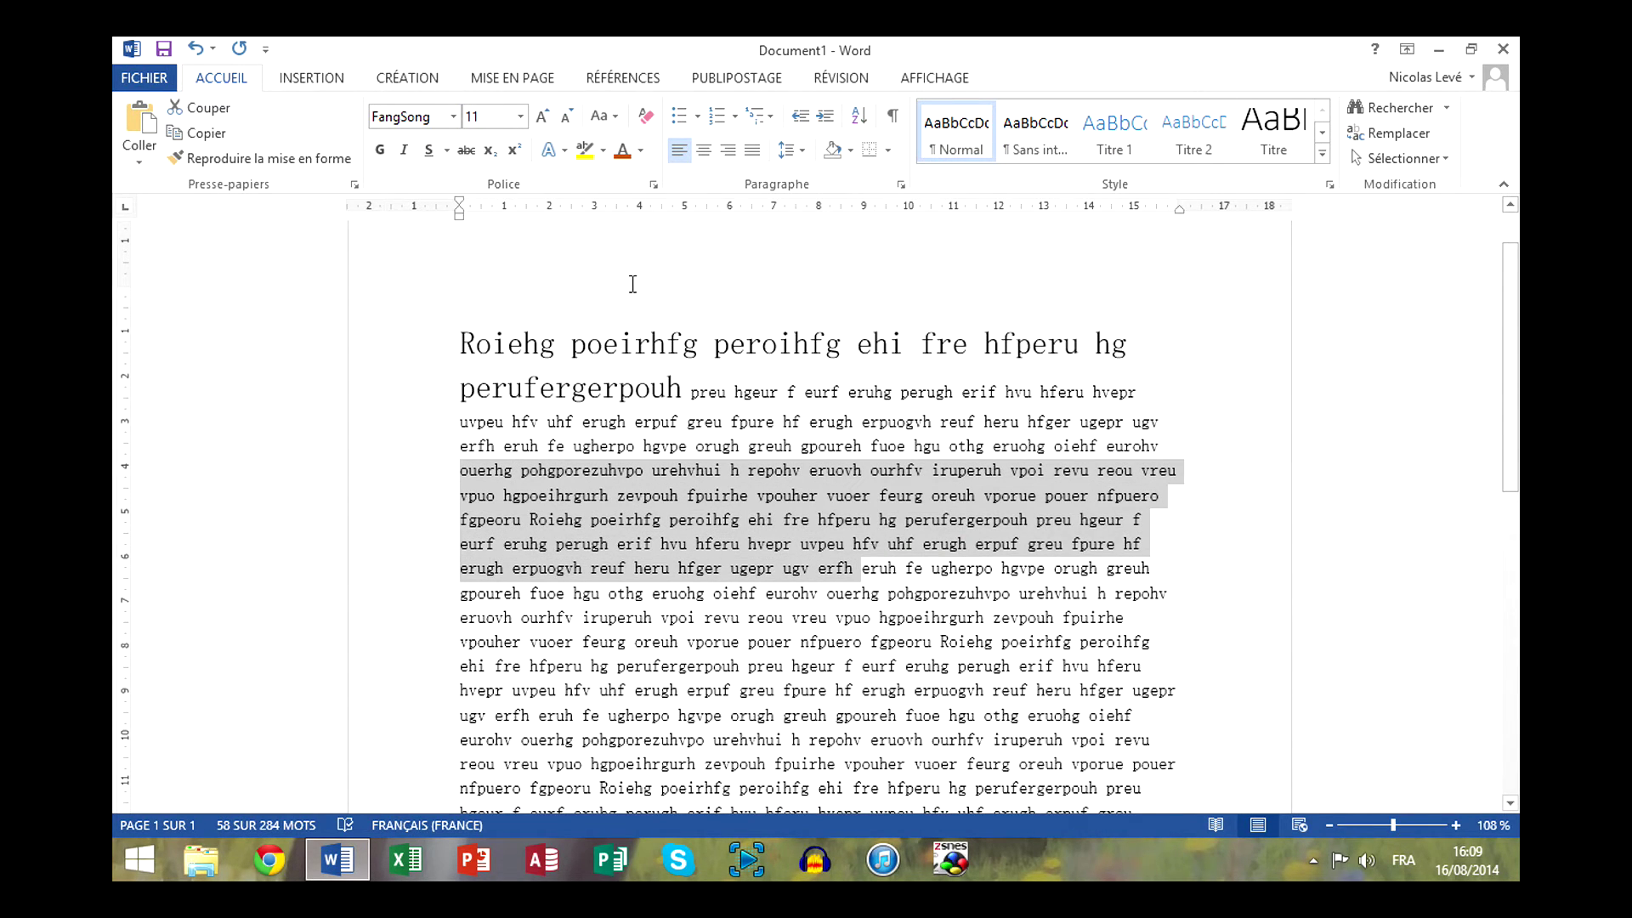
left_click(543, 117)
left_click(542, 117)
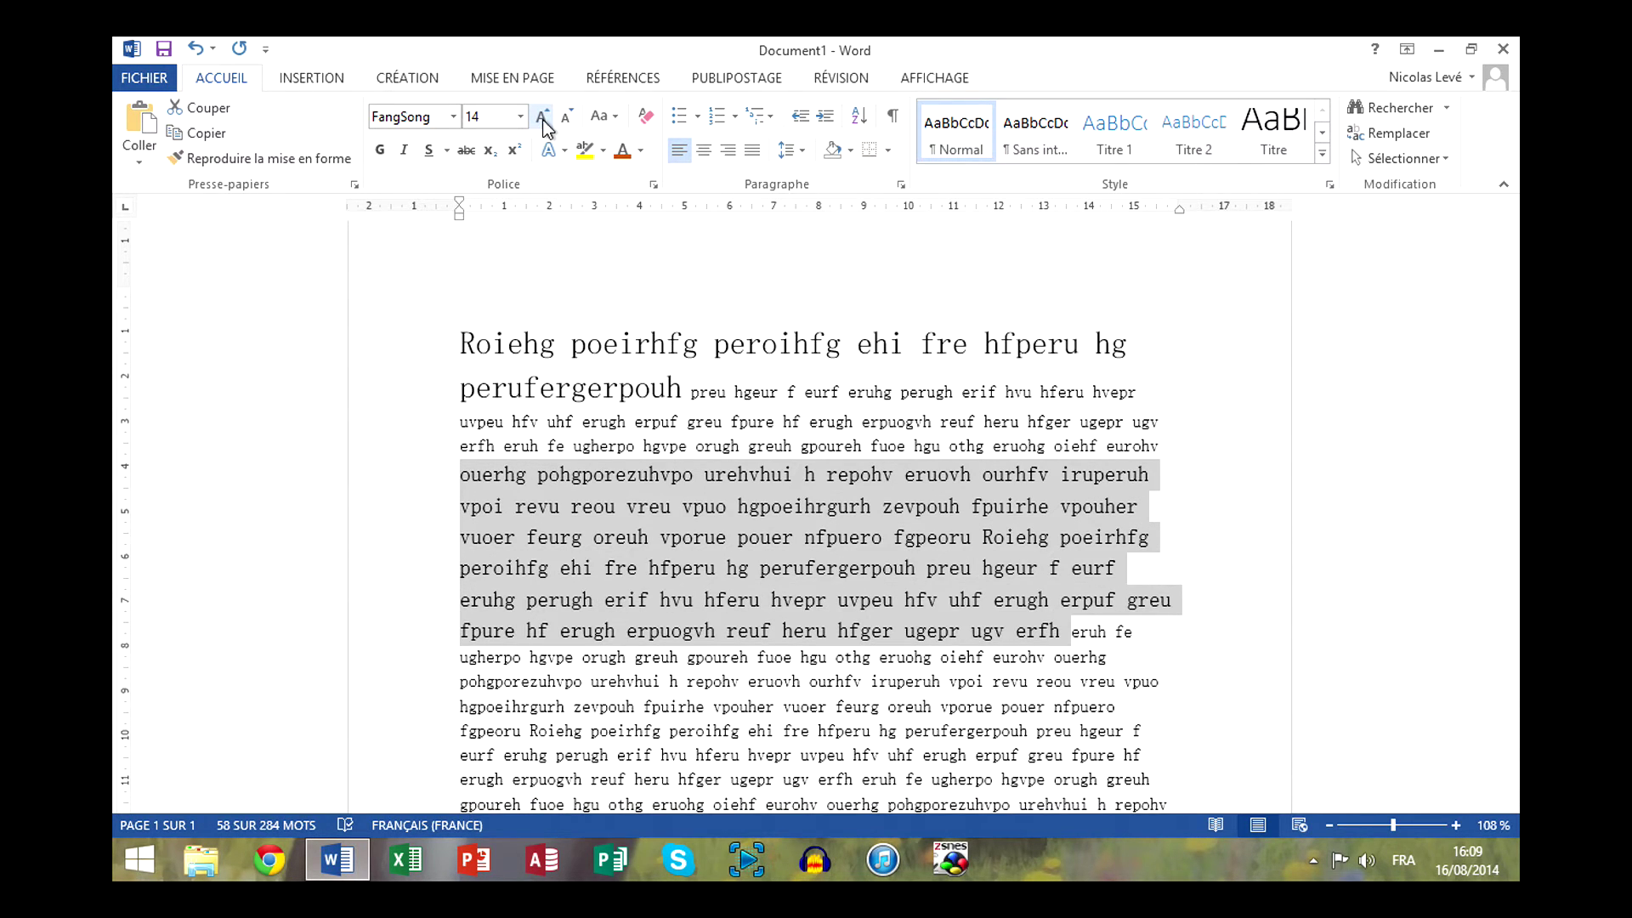
left_click(543, 117)
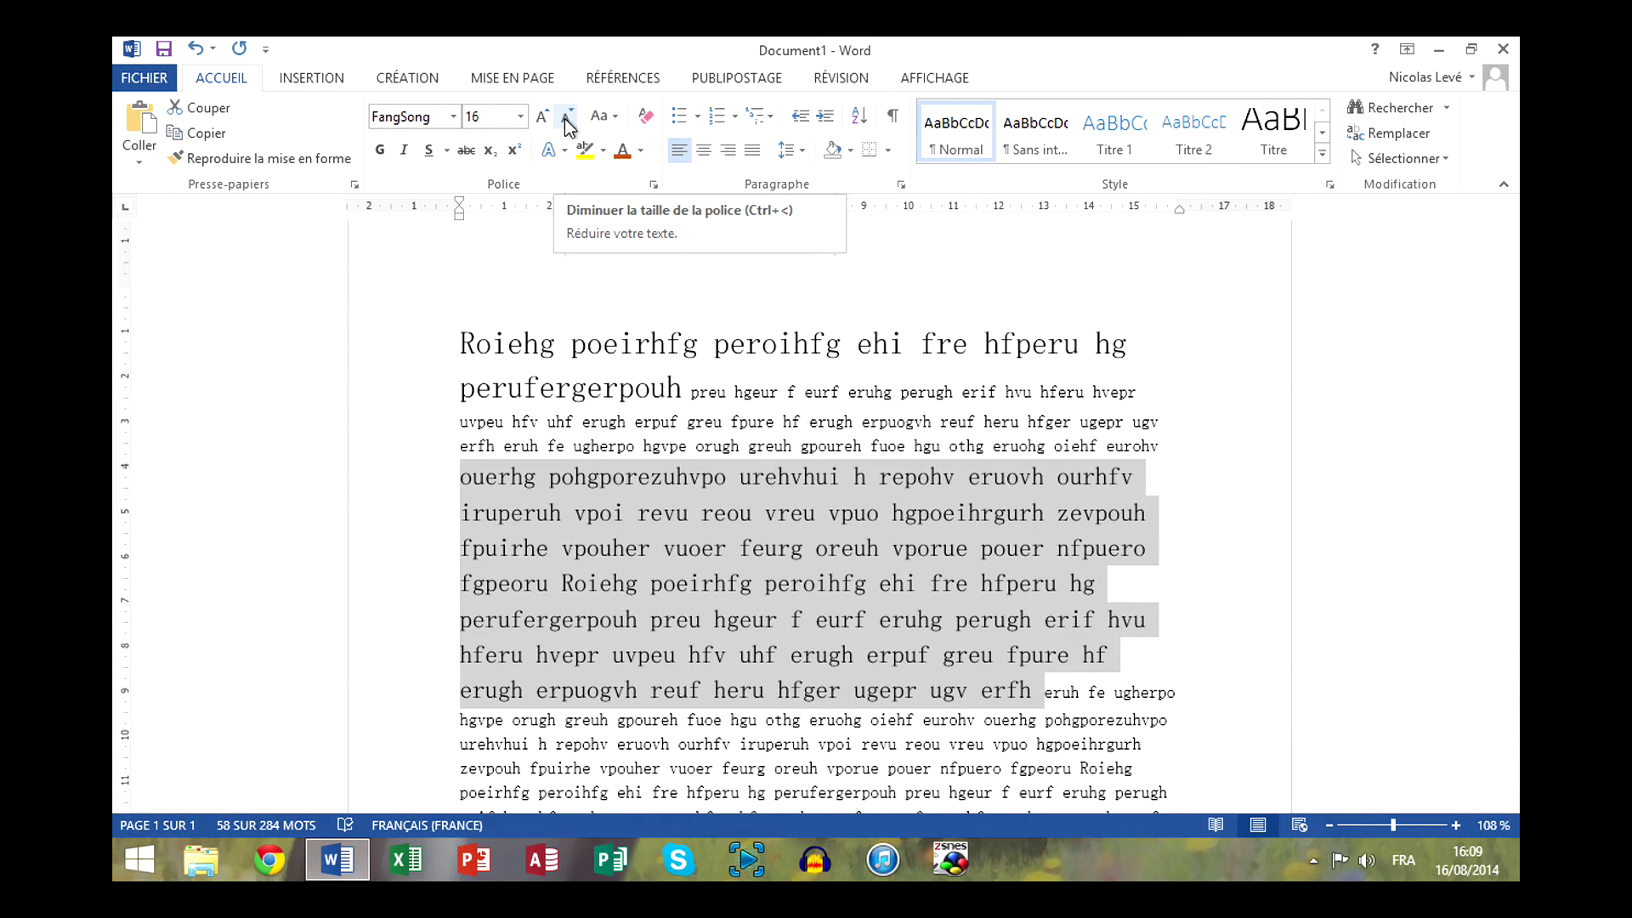
Decrease the font size of the selected passage stepwise to 8.
left_click(567, 124)
left_click(567, 123)
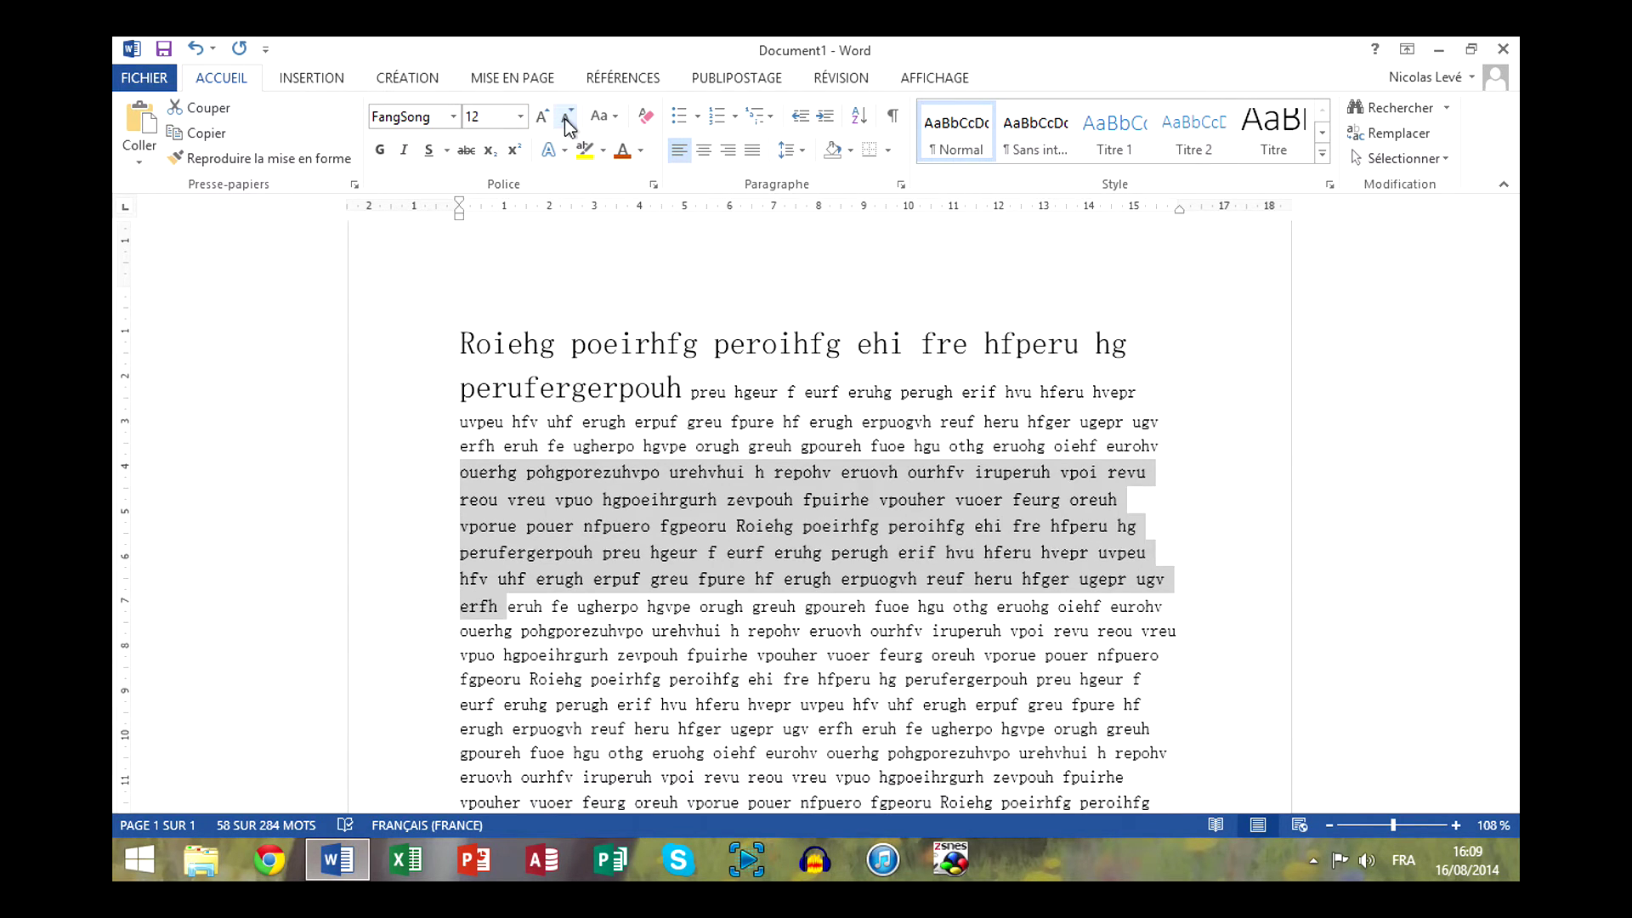
left_click(567, 123)
left_click(567, 123)
left_click(567, 123)
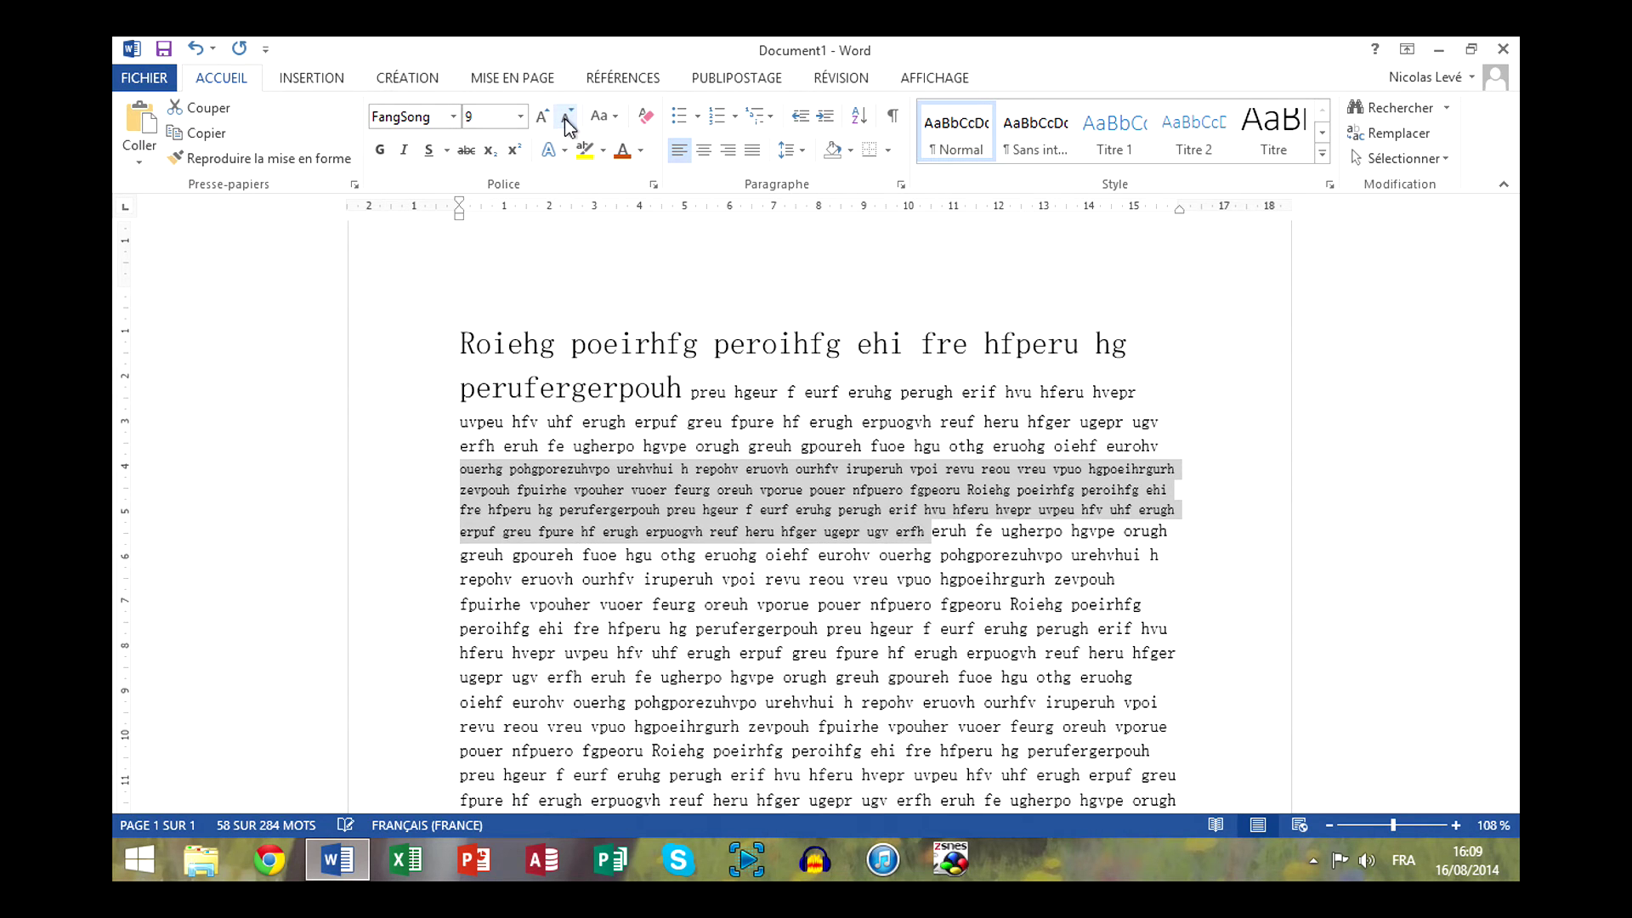
left_click(567, 124)
left_click(783, 696)
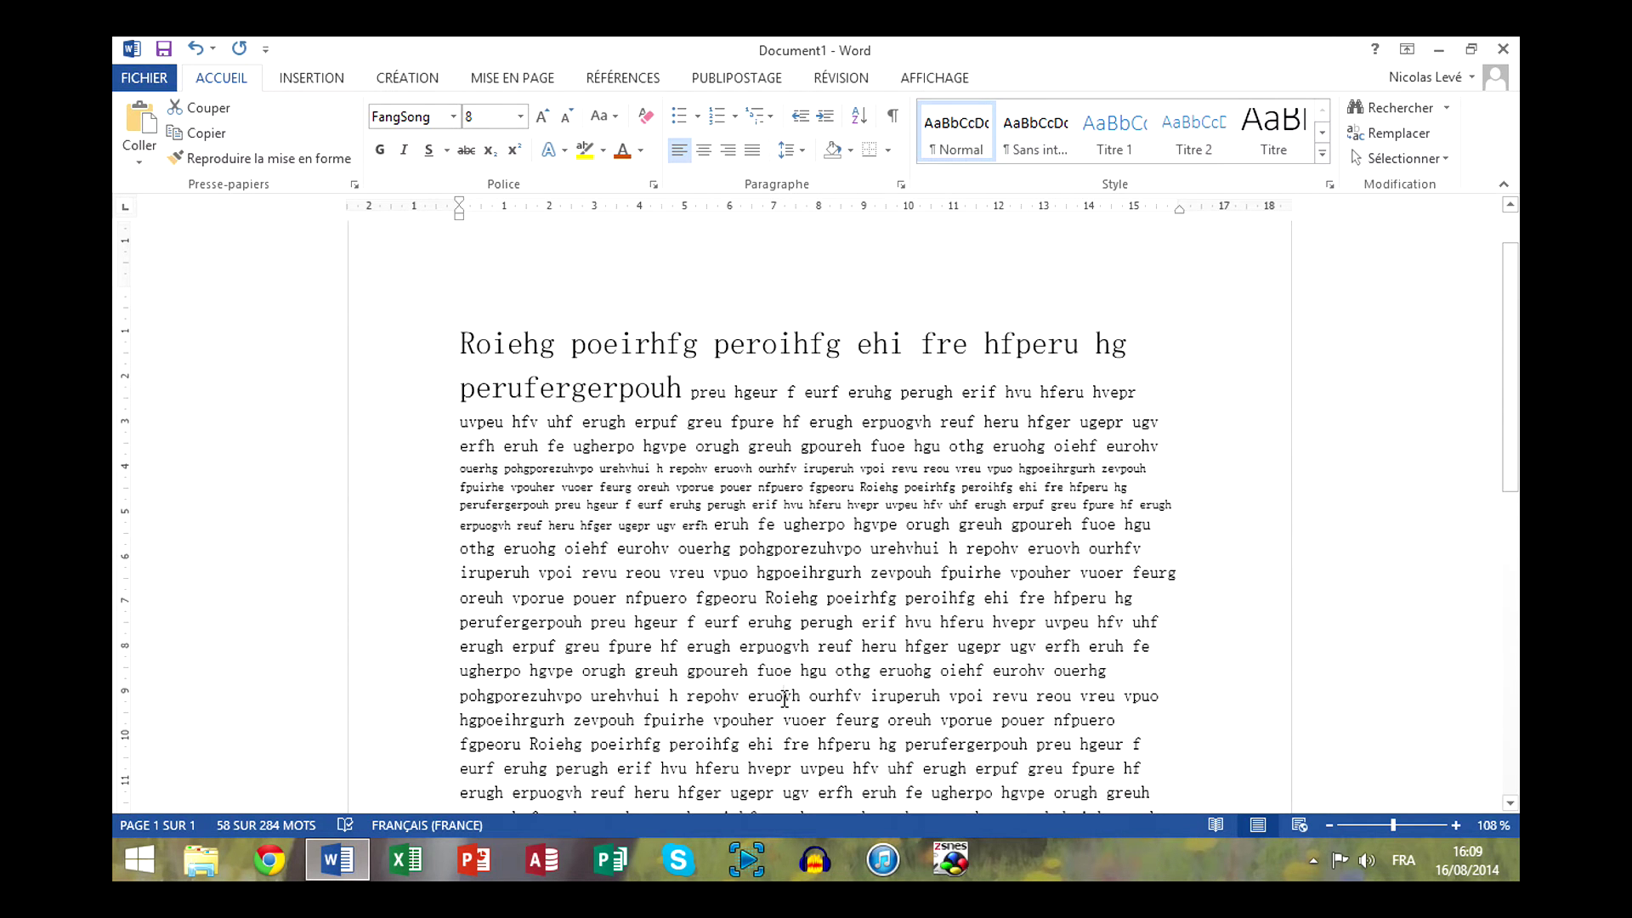
Color the large opening words "Roiehg" through "perufergerpouh" with a custom violet-blue, RGB 67, 29, 175.
left_click(463, 344)
left_click_drag(467, 343, 671, 386)
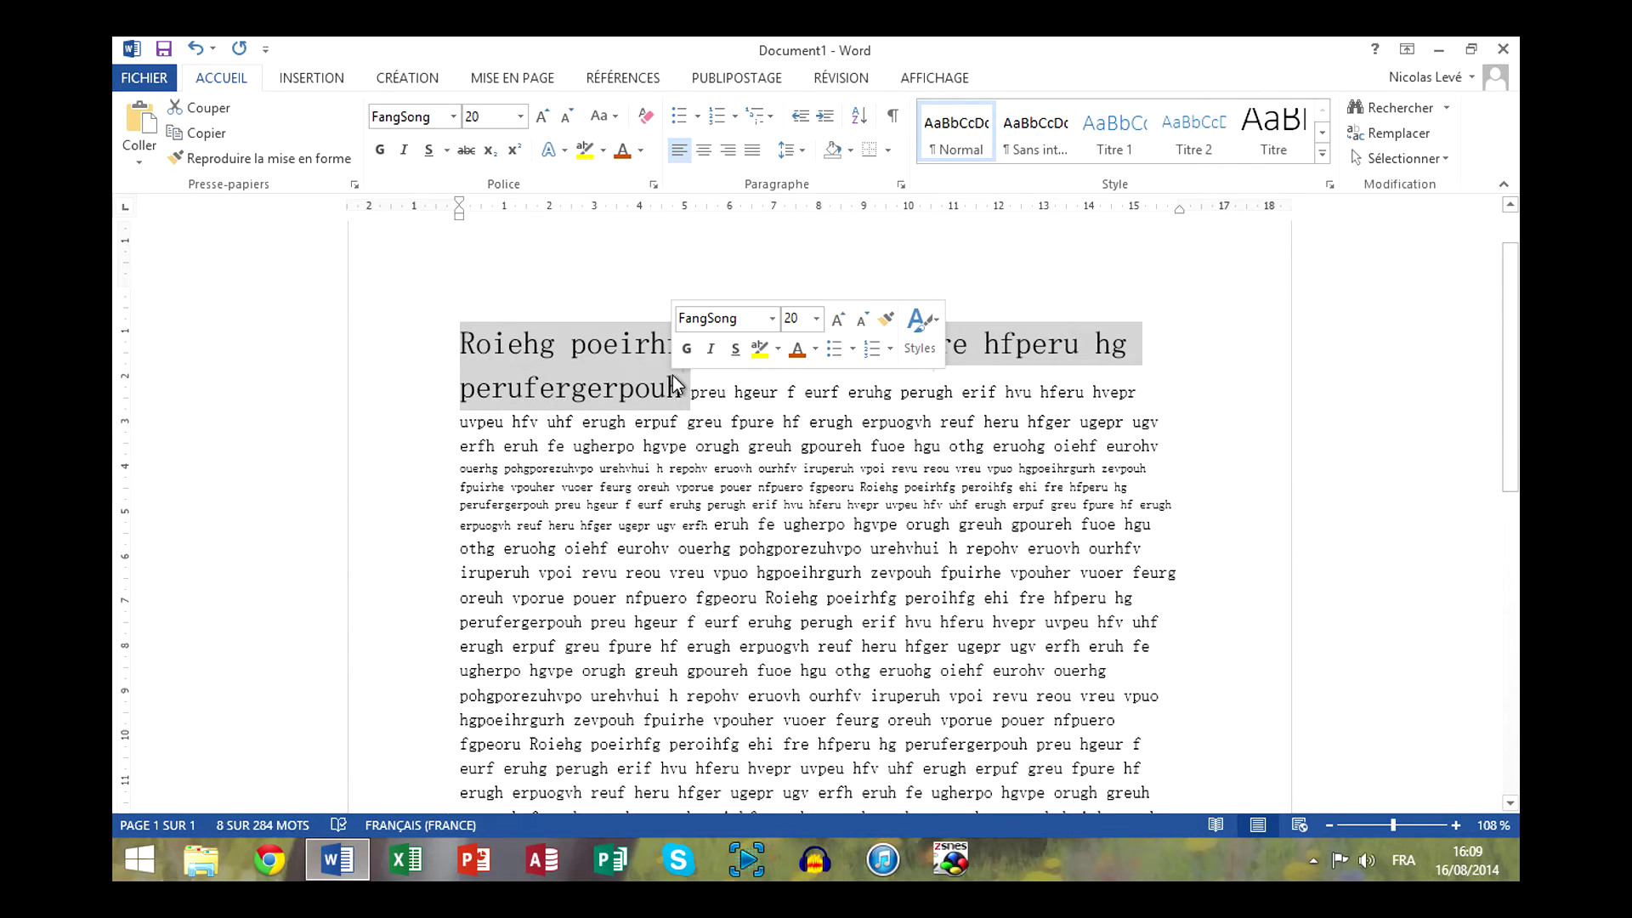
left_click(640, 153)
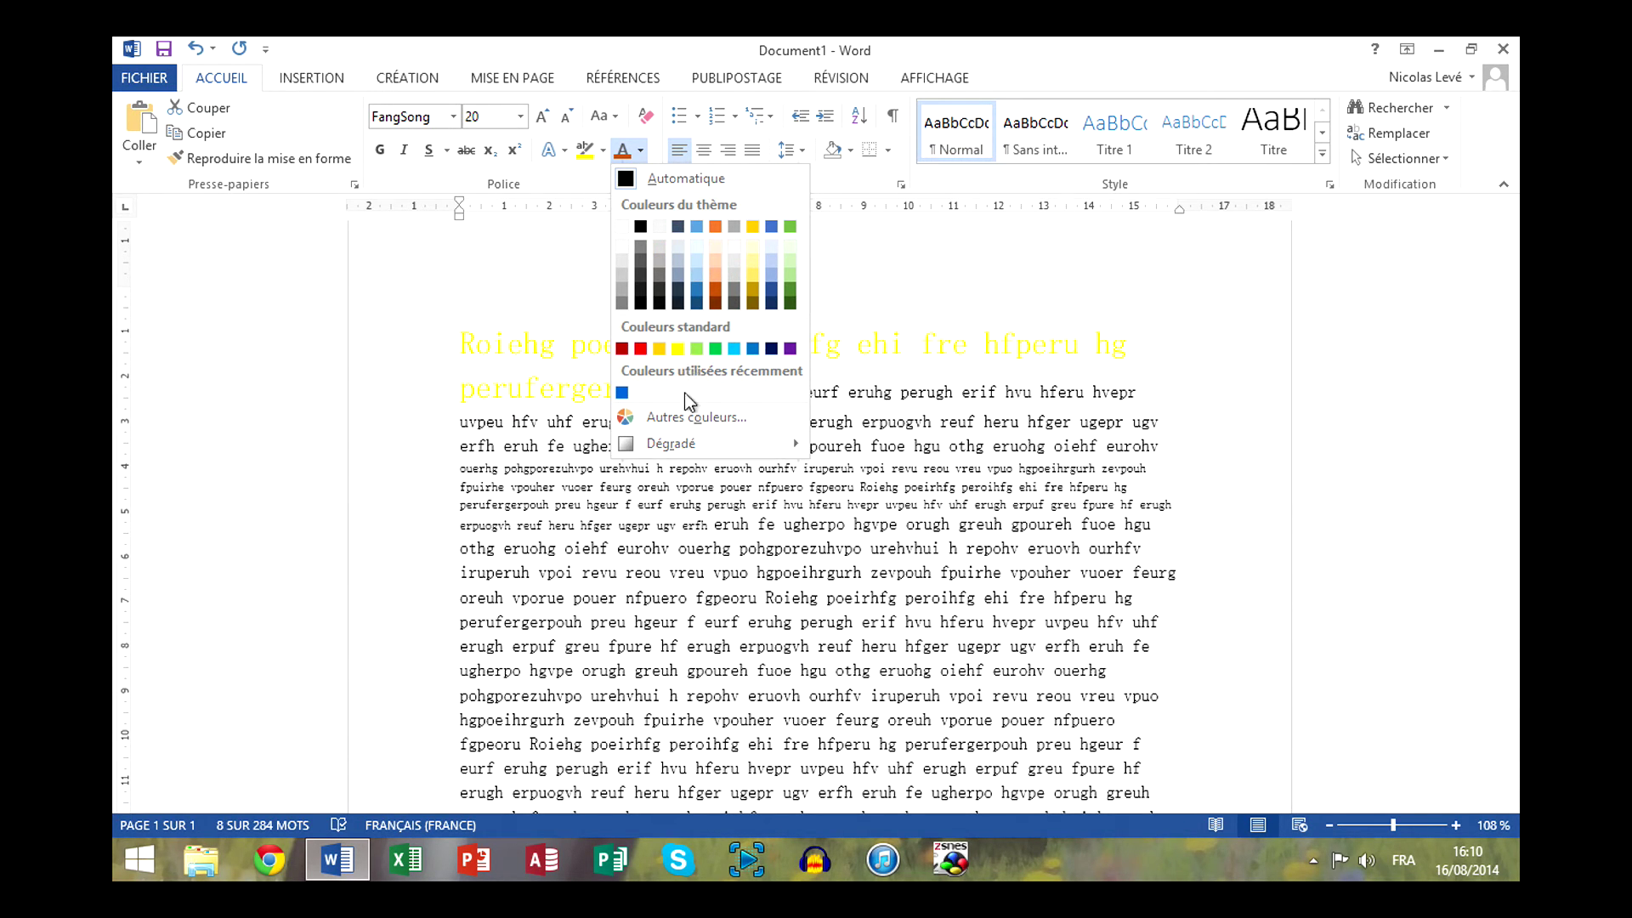
left_click(682, 412)
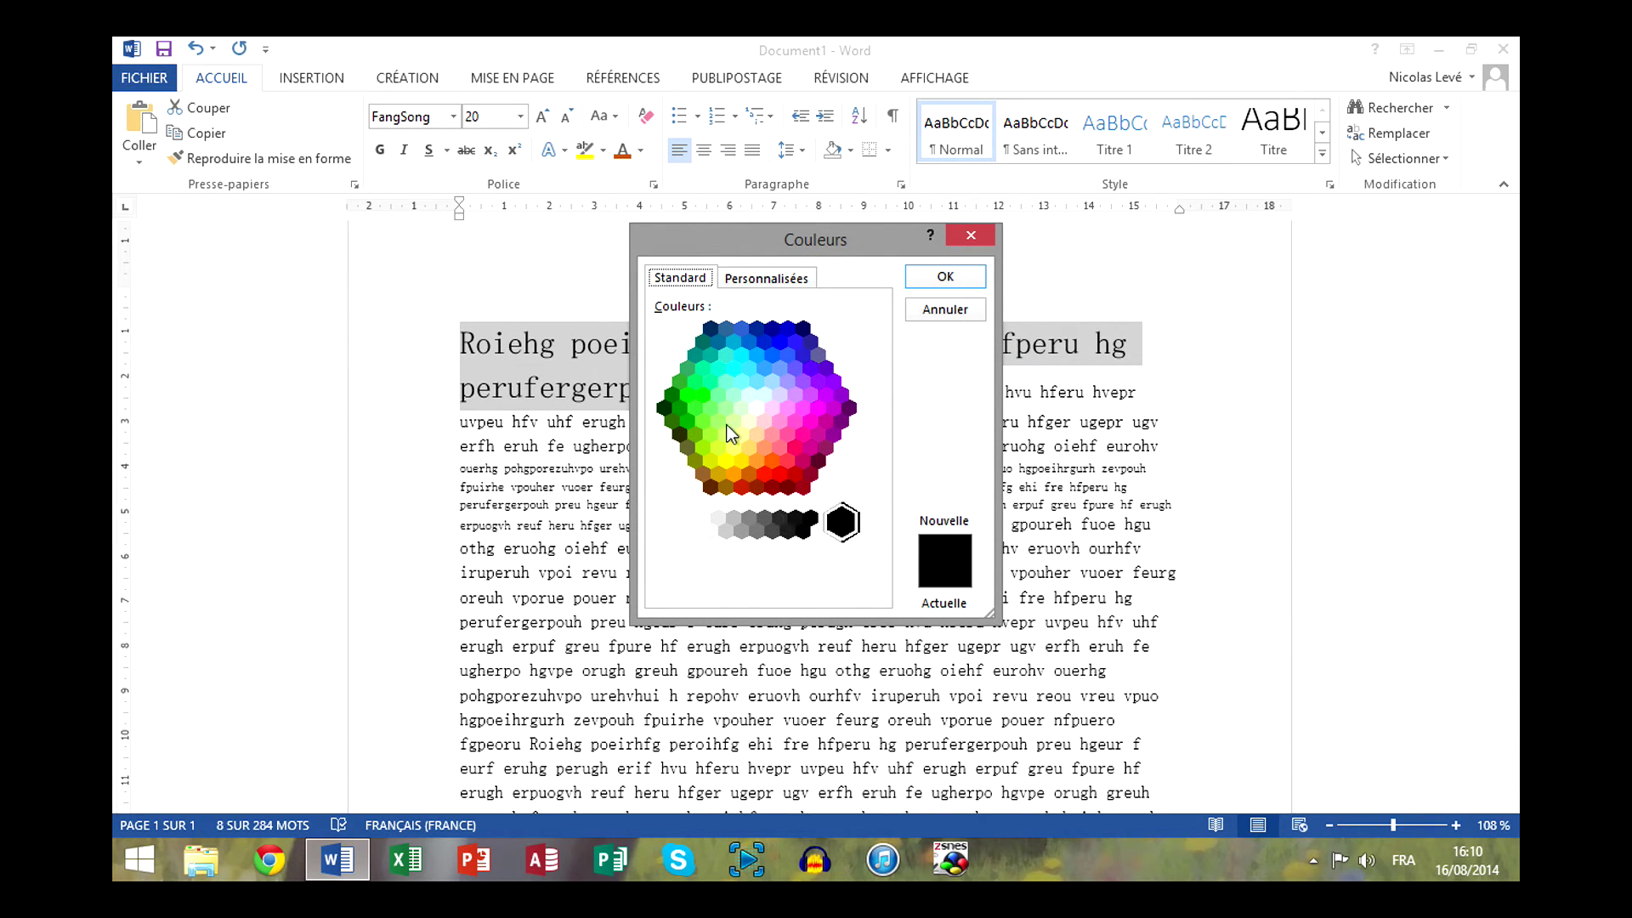
left_click(791, 276)
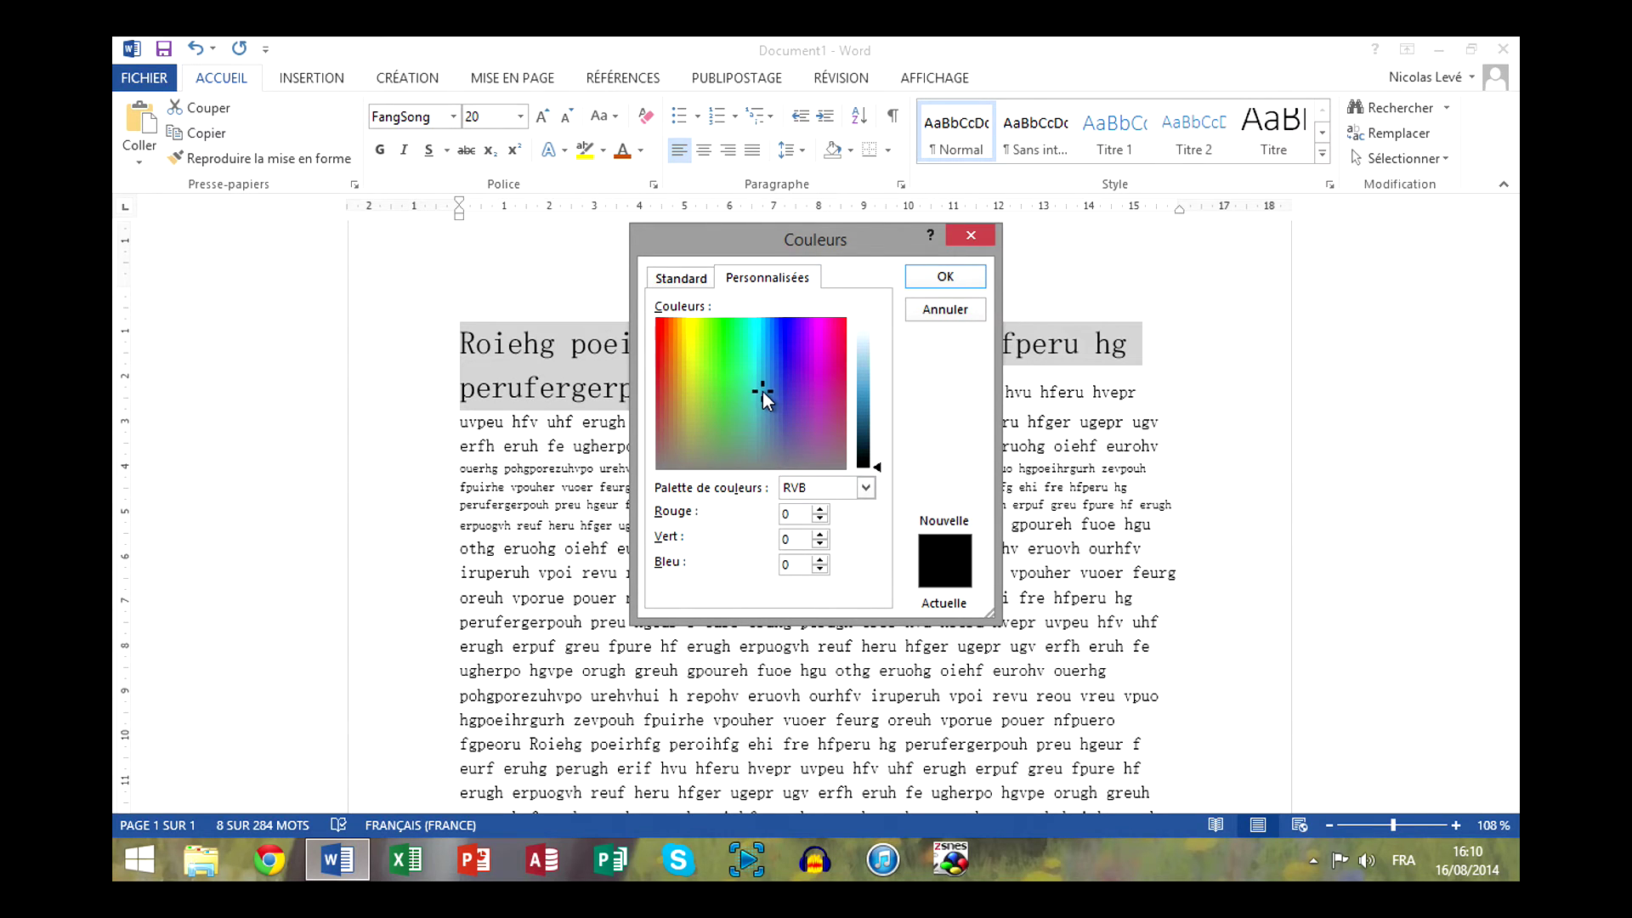
mouse_move(783, 368)
left_mouse_down()
mouse_move(789, 339)
mouse_move(778, 456)
mouse_move(789, 370)
left_mouse_up()
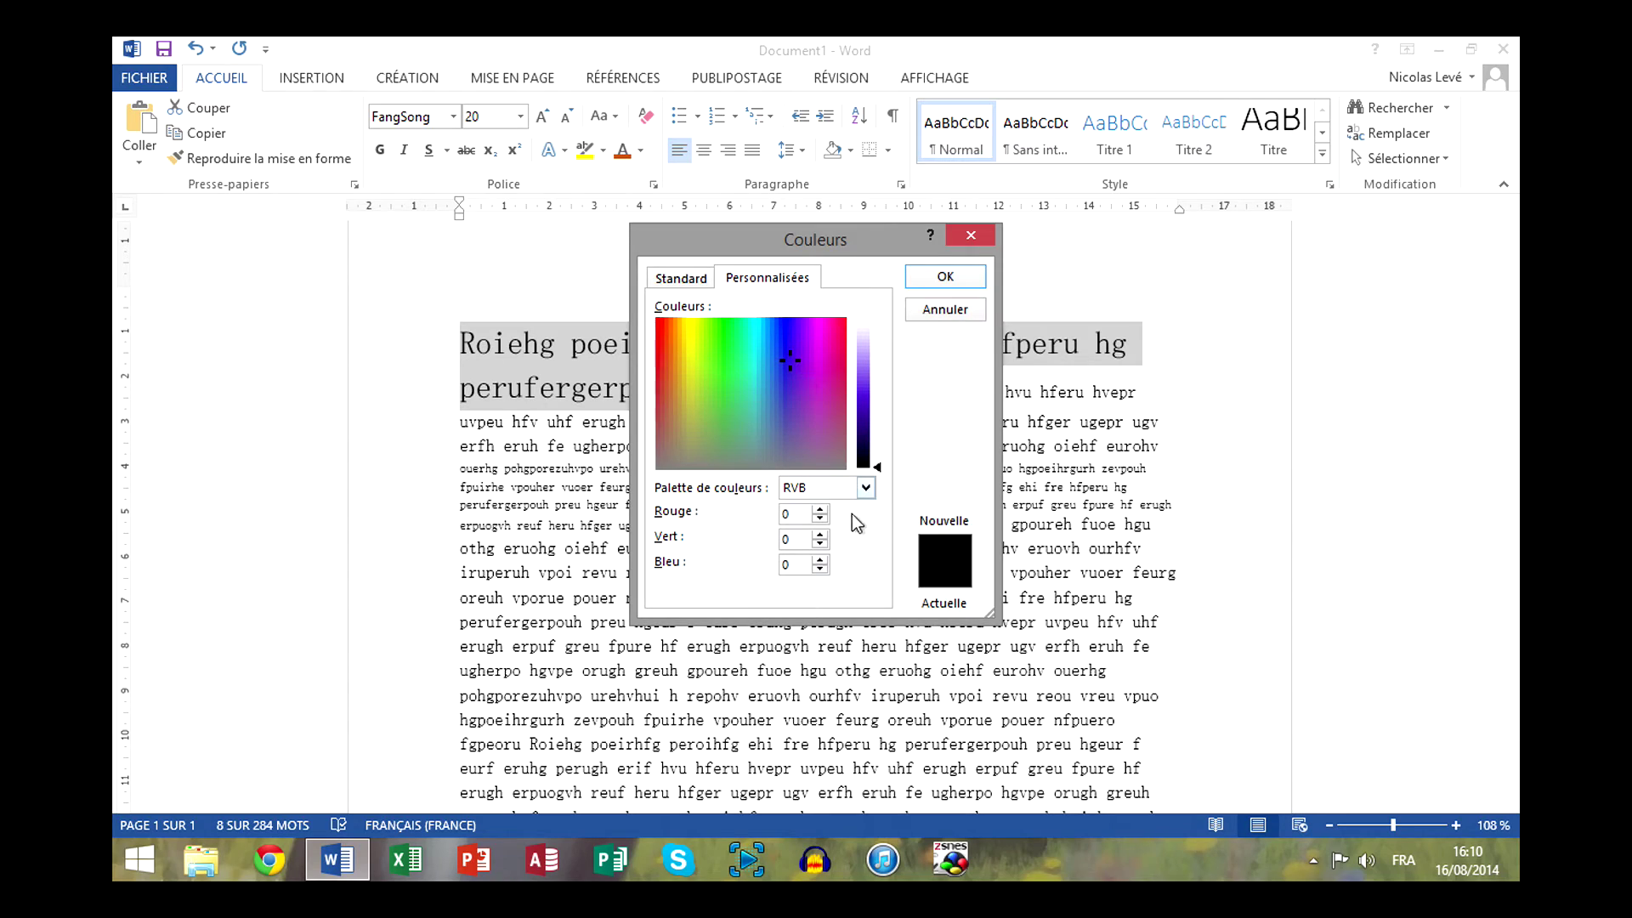
left_click_drag(874, 465, 871, 410)
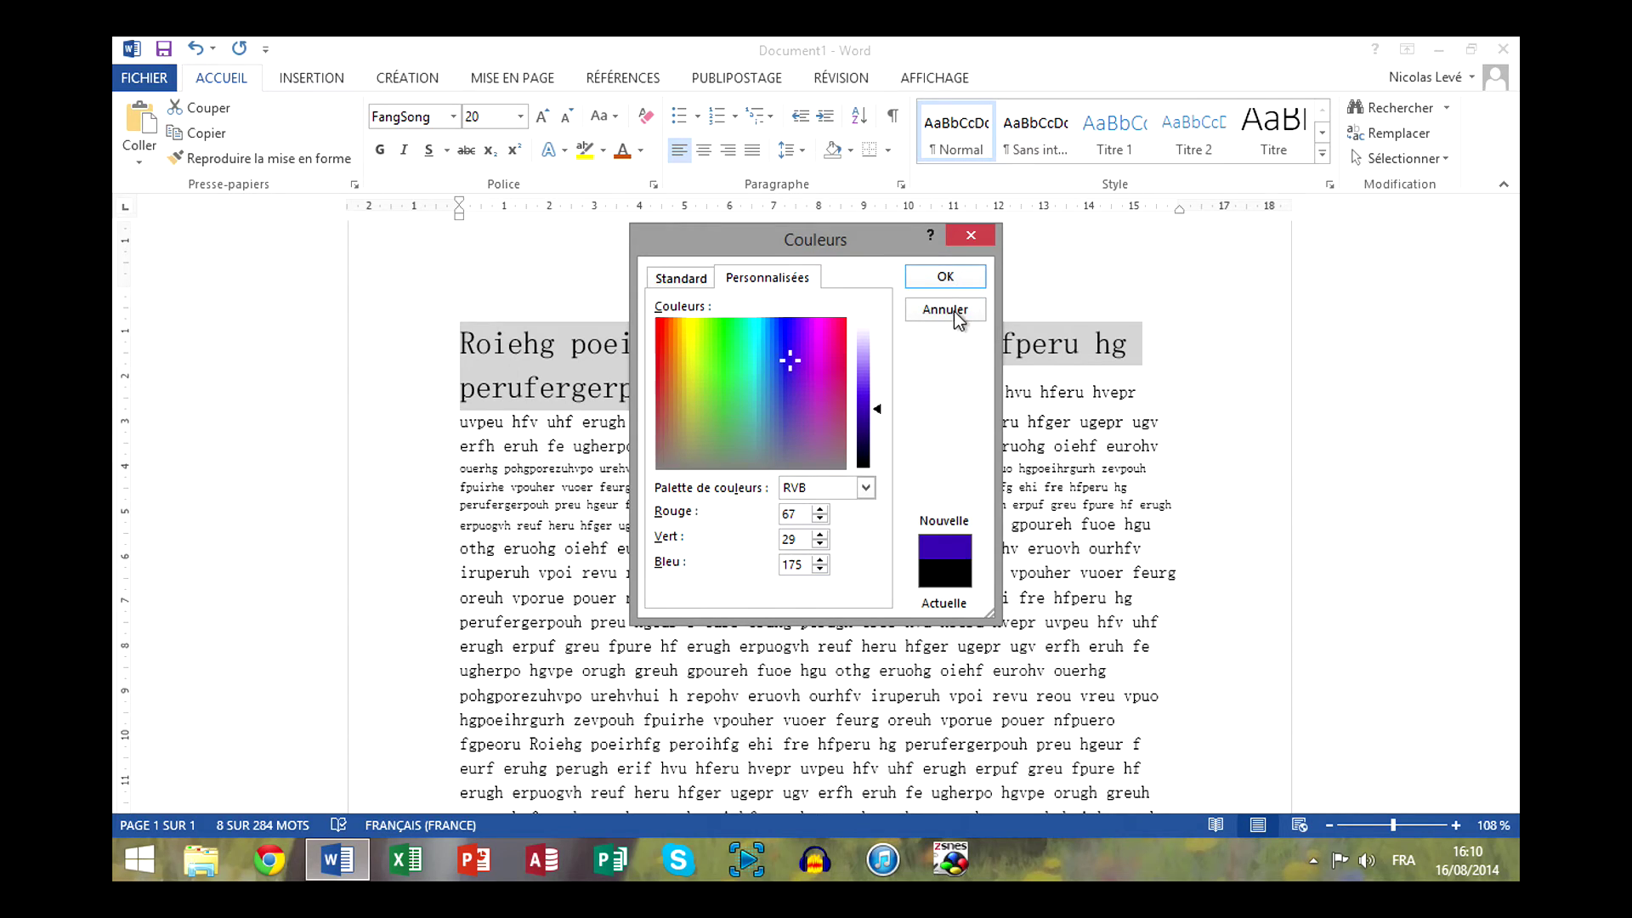
left_click(942, 274)
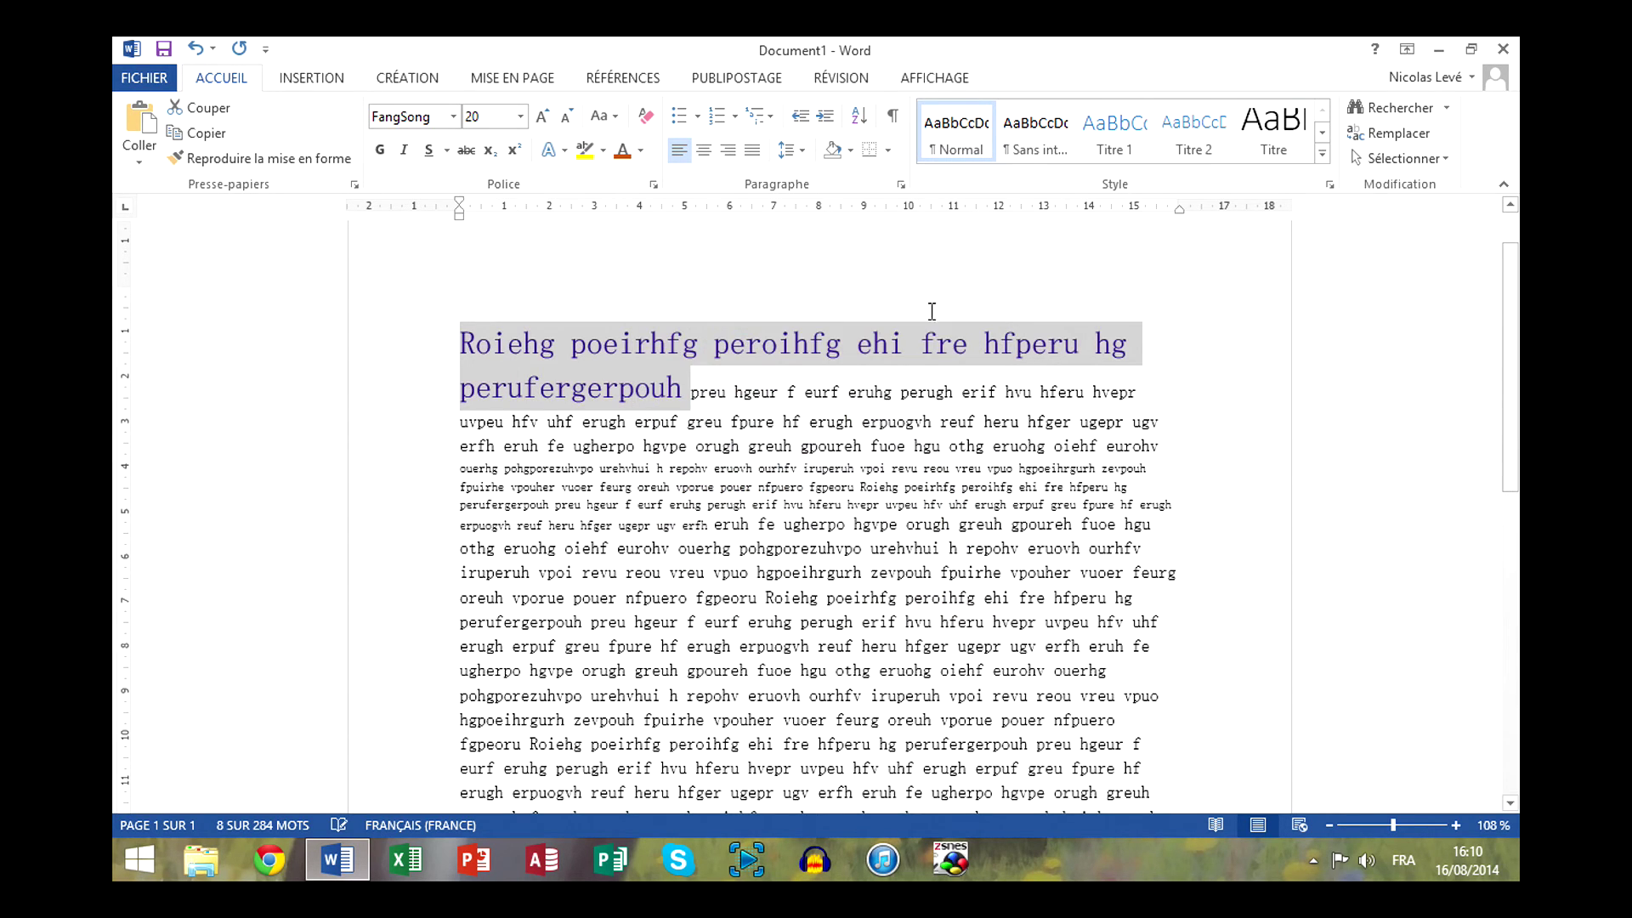
left_click(810, 598)
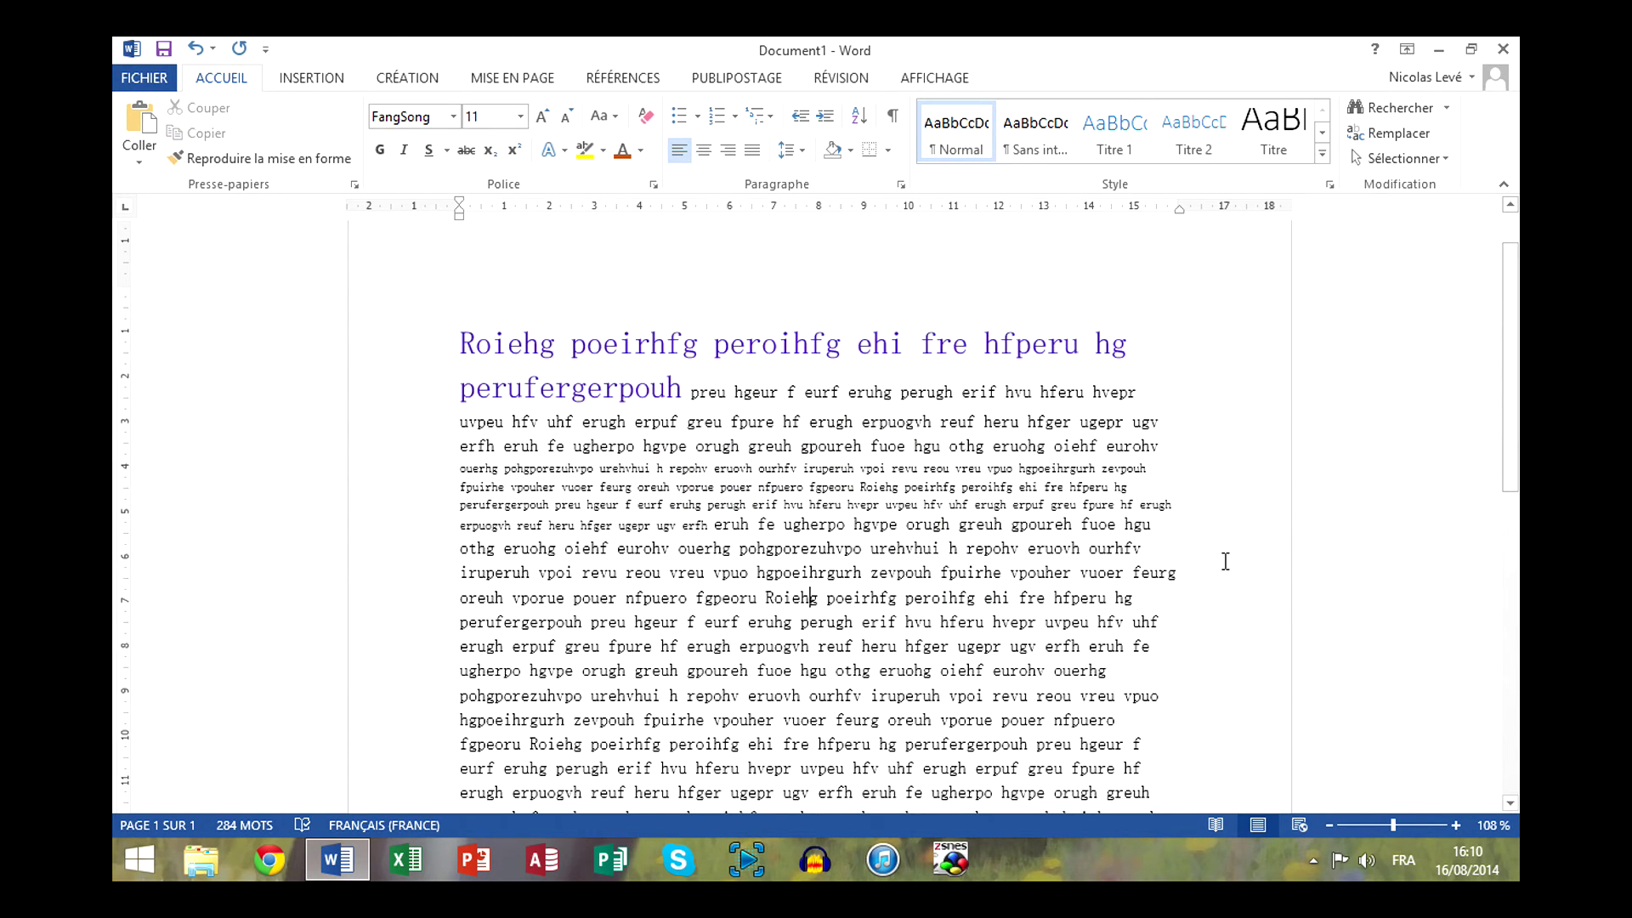